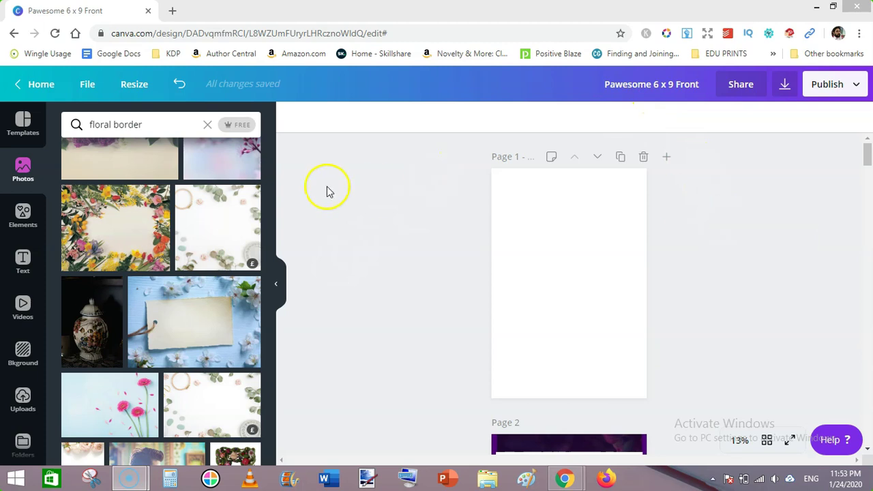
With the blank first page selected, return to the floral border photo results
click(596, 234)
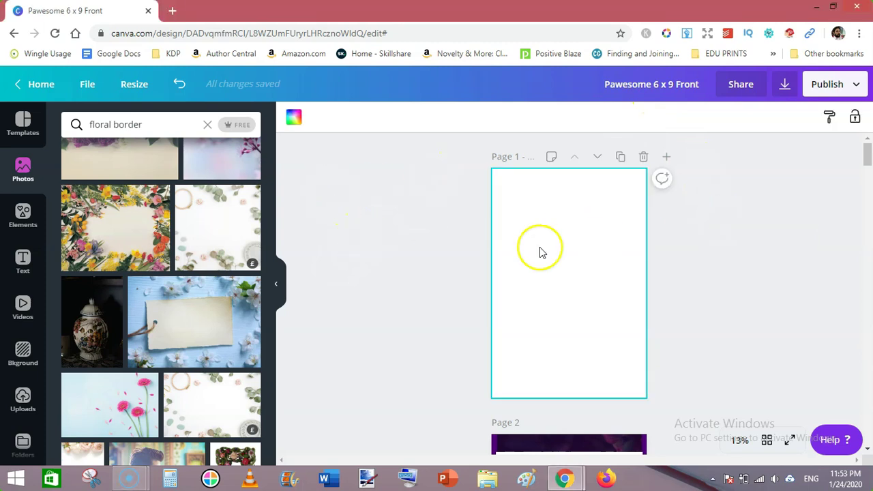
click(150, 125)
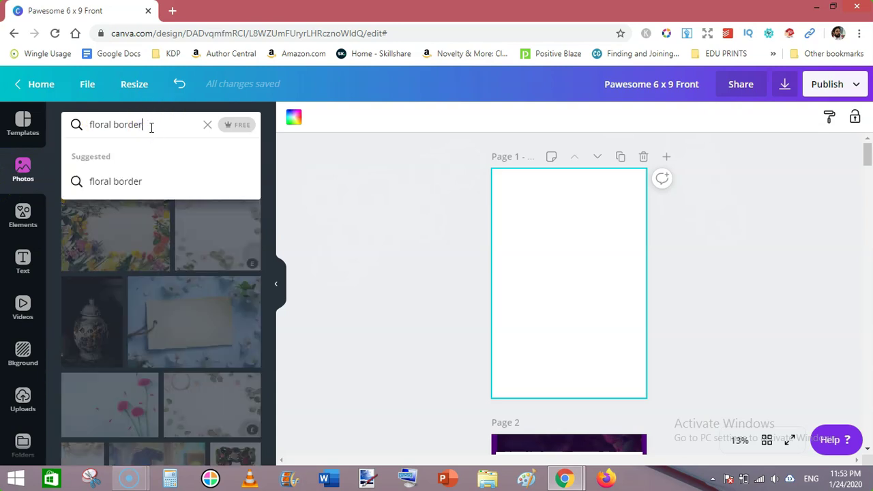
click(320, 206)
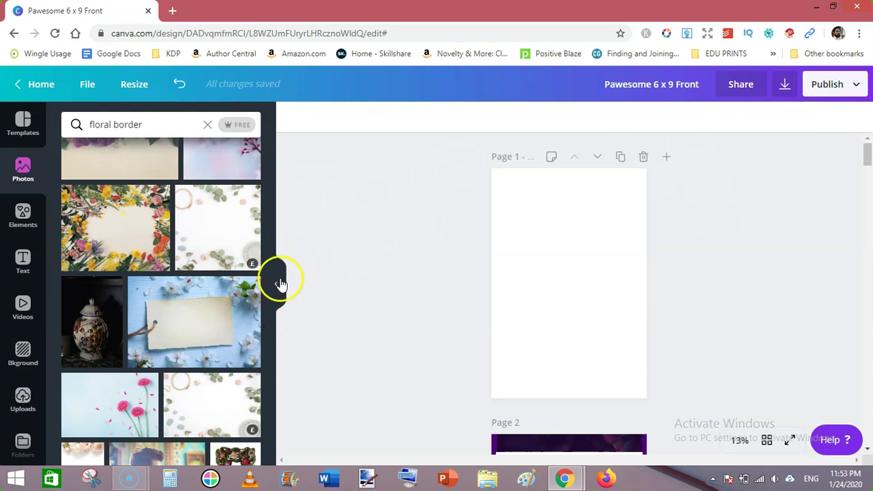
drag(268, 405, 268, 352)
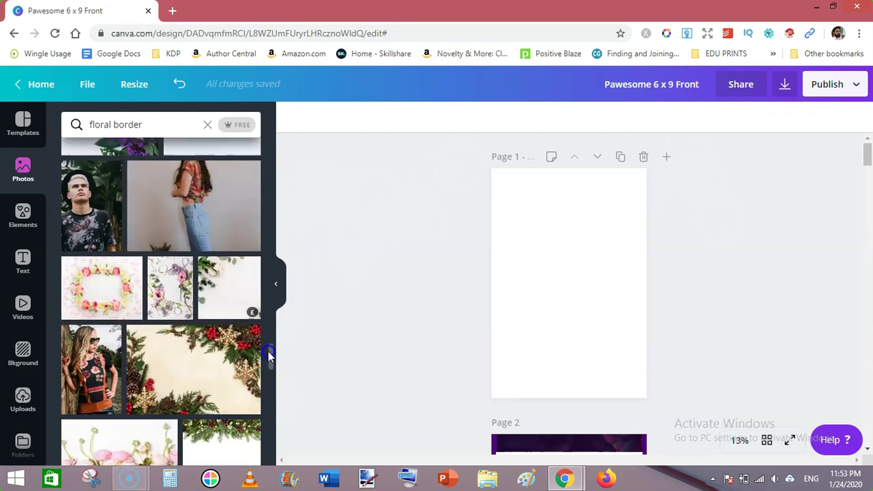
Add the pink floral wreath photo and enlarge it so flowers frame the page's top and bottom
click(99, 291)
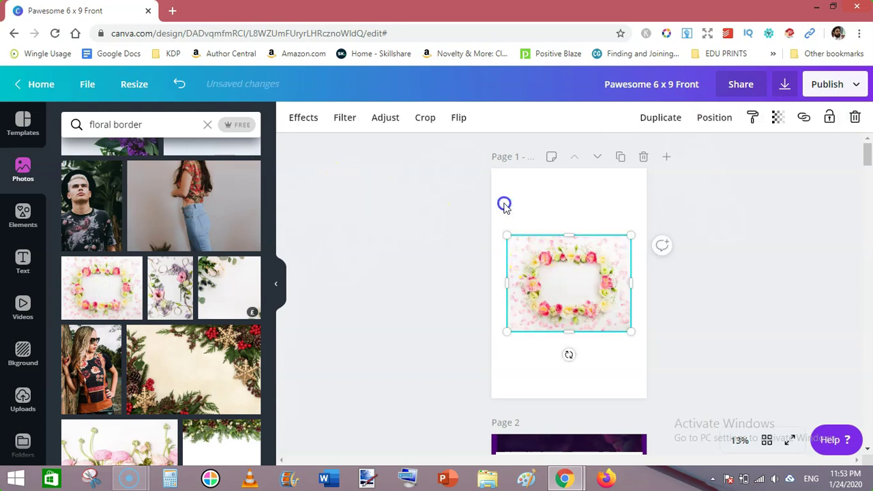
drag(504, 207, 560, 235)
drag(606, 279, 767, 451)
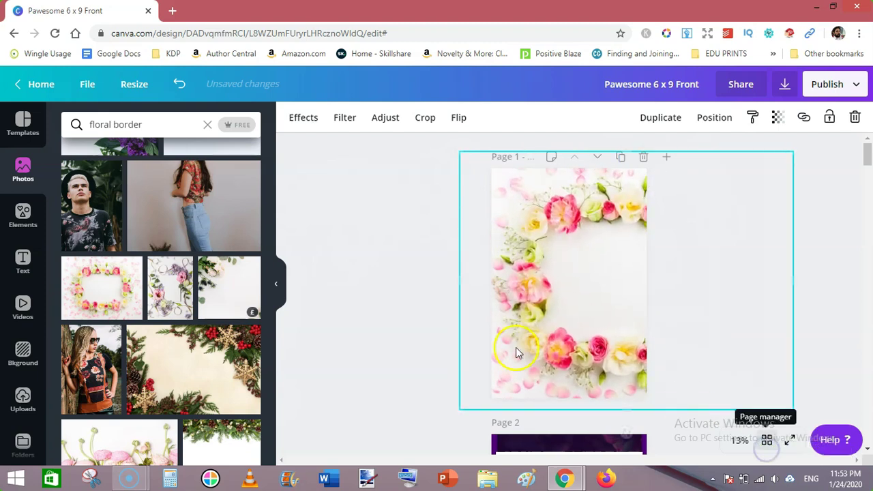
drag(442, 414, 337, 400)
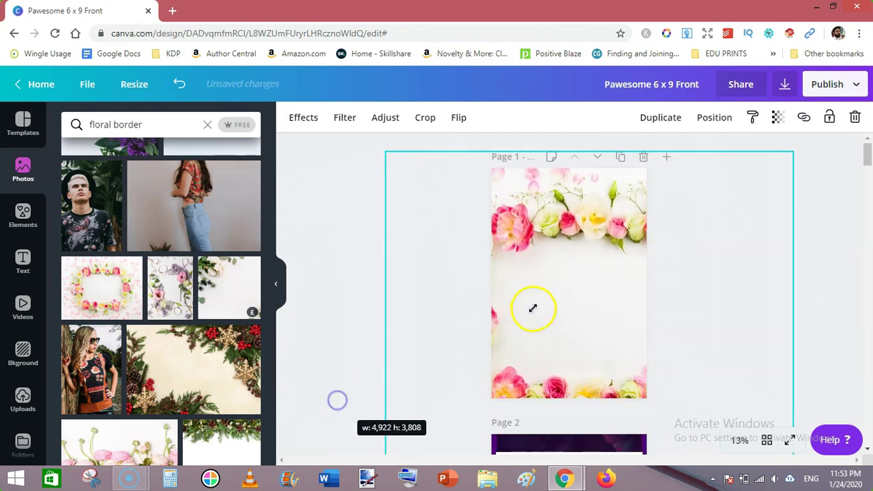
drag(529, 295, 516, 275)
click(347, 249)
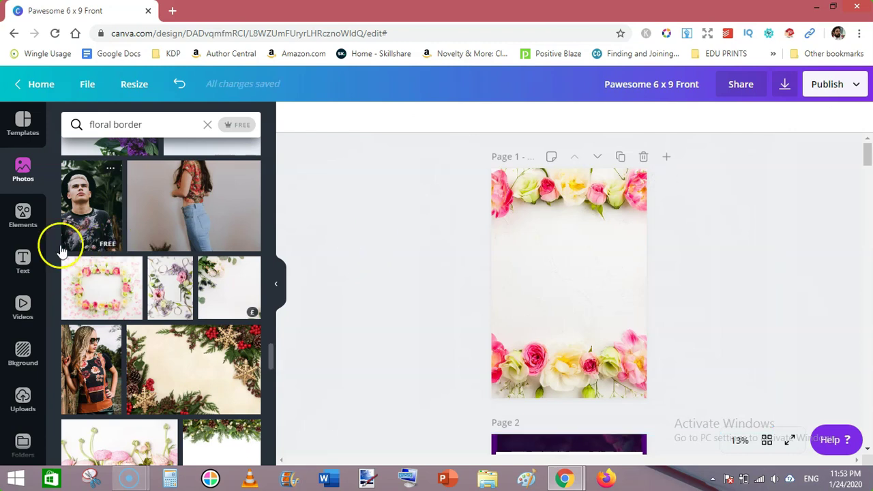
Add the Cheers / To the New Year font combination, enlarge it and centre it on the page
click(22, 263)
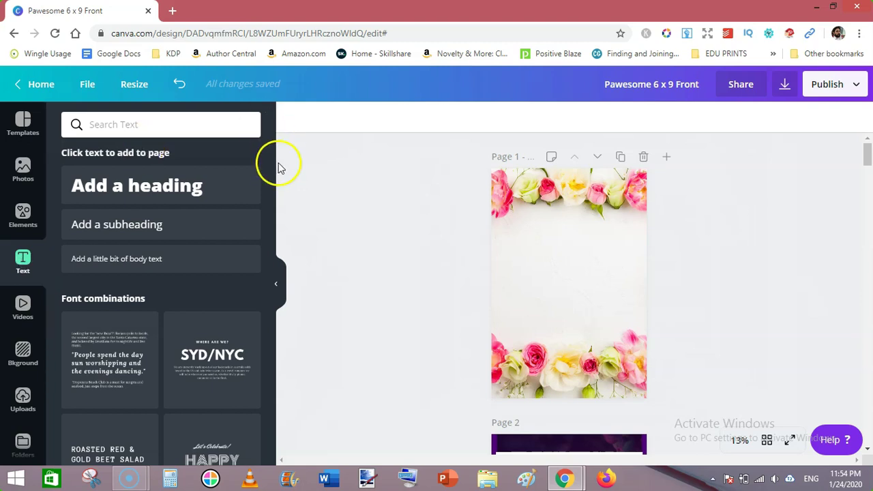
drag(270, 178, 268, 394)
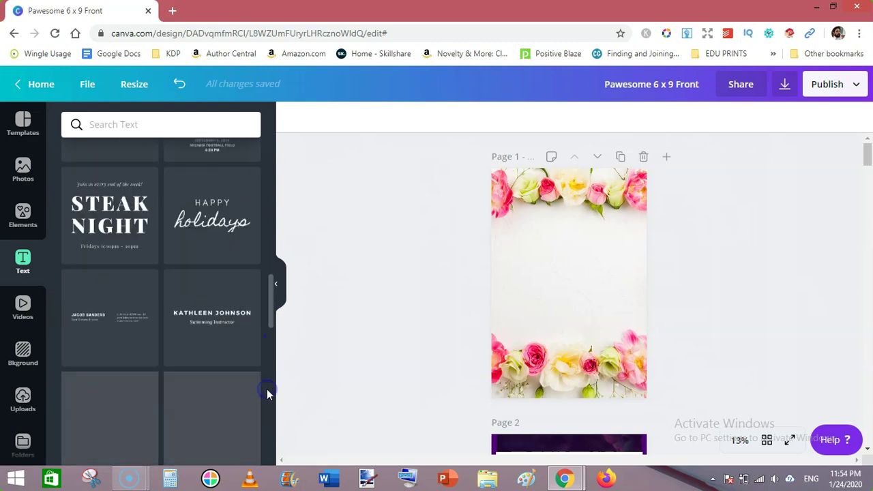
click(271, 326)
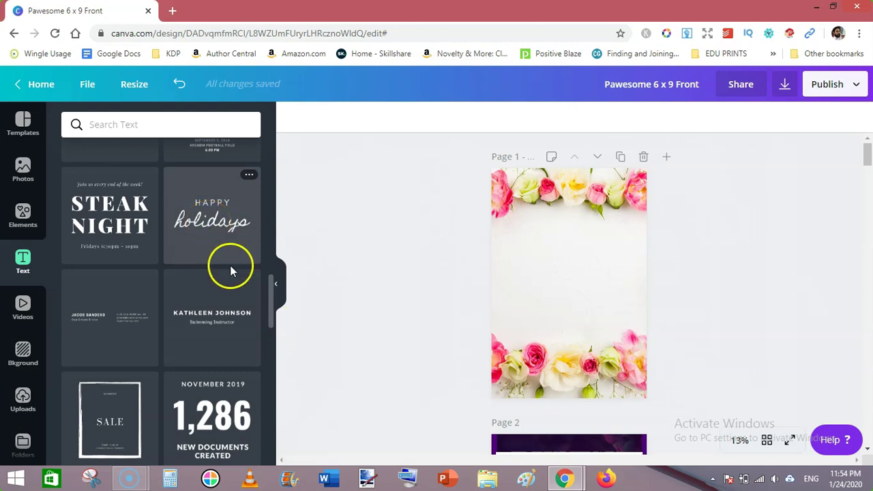
drag(273, 293, 272, 384)
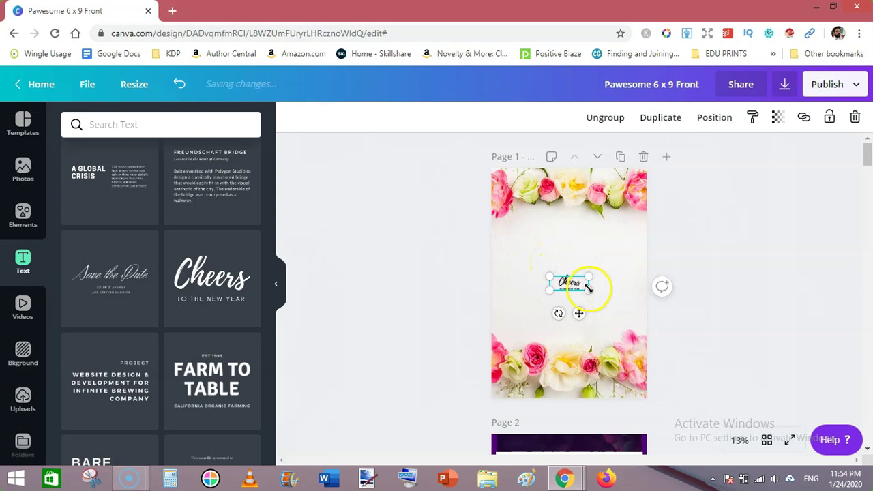
drag(626, 301, 704, 343)
click(622, 303)
mouse_move(575, 278)
mouse_down()
mouse_move(569, 269)
mouse_move(567, 275)
mouse_up()
Replace 'Cheers' with 'Password' and the 'TO THE NEW YEAR' line with 'LOGBOOK'
click(684, 268)
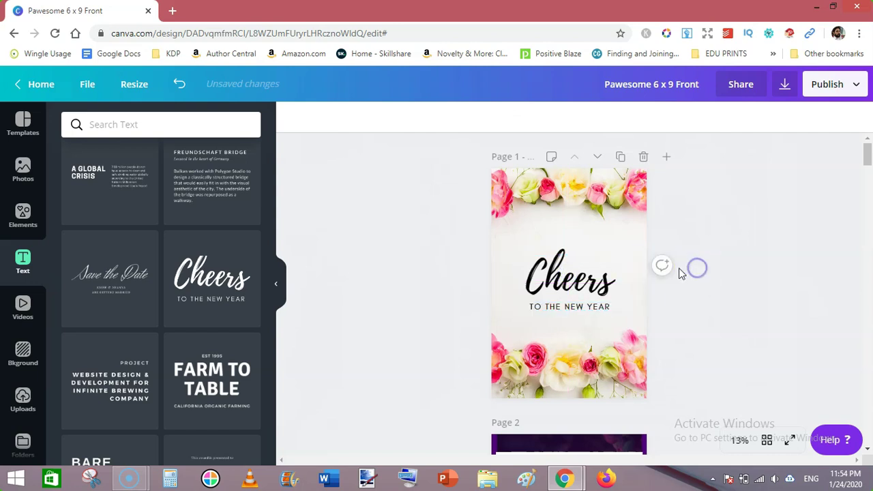
double_click(587, 279)
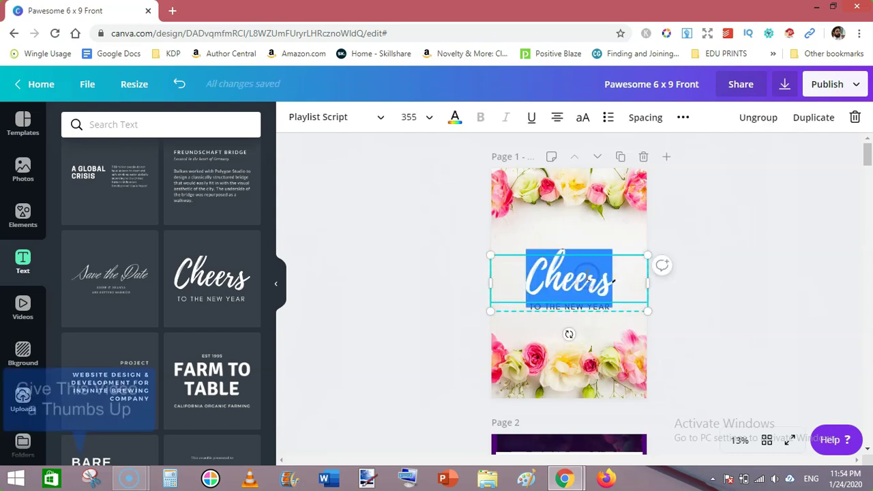
text(Pa)
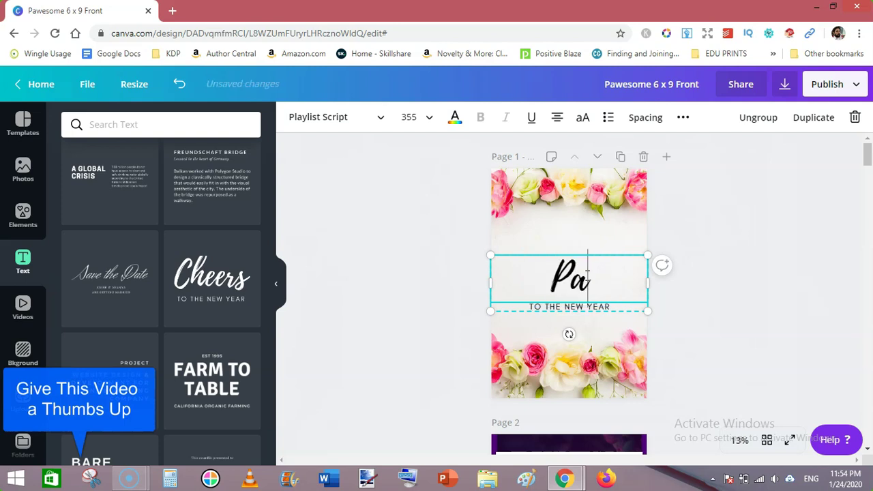
text(sswo)
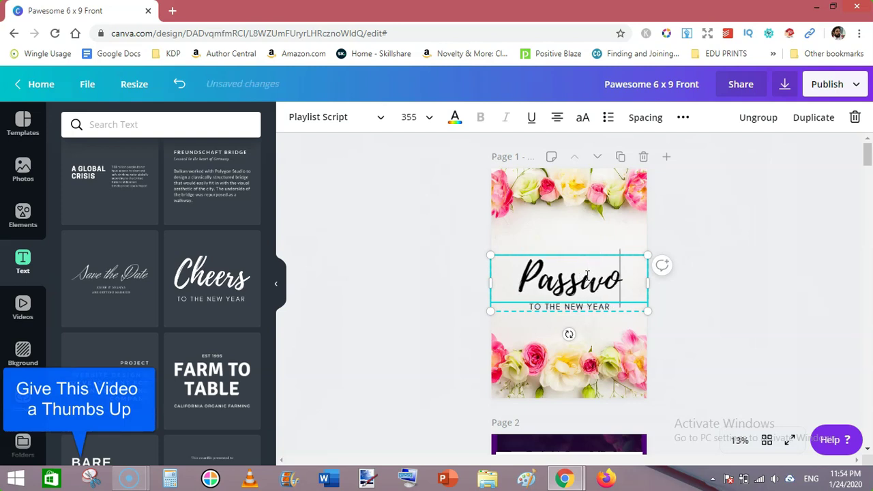
text(rd)
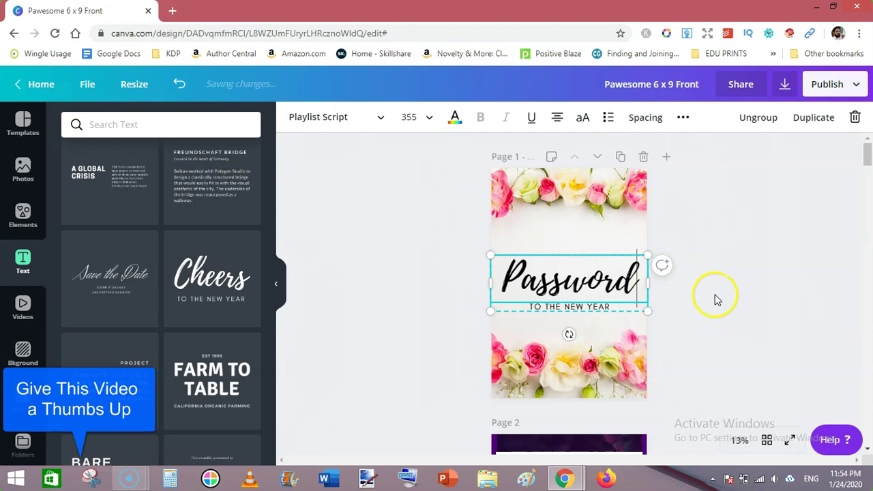
click(716, 298)
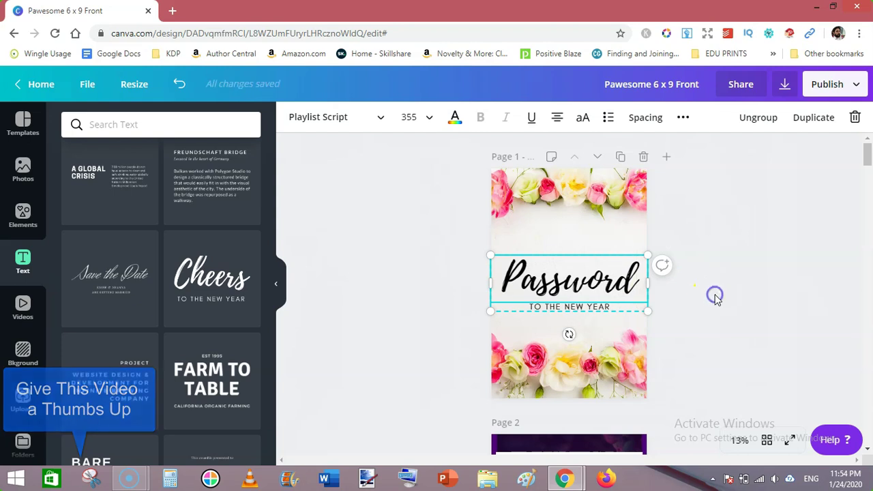
double_click(605, 309)
text(LOGBOOK)
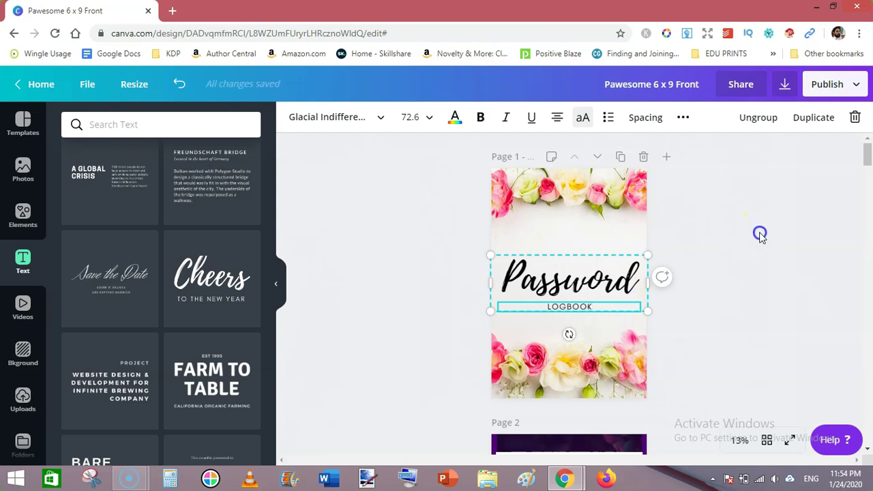
click(760, 234)
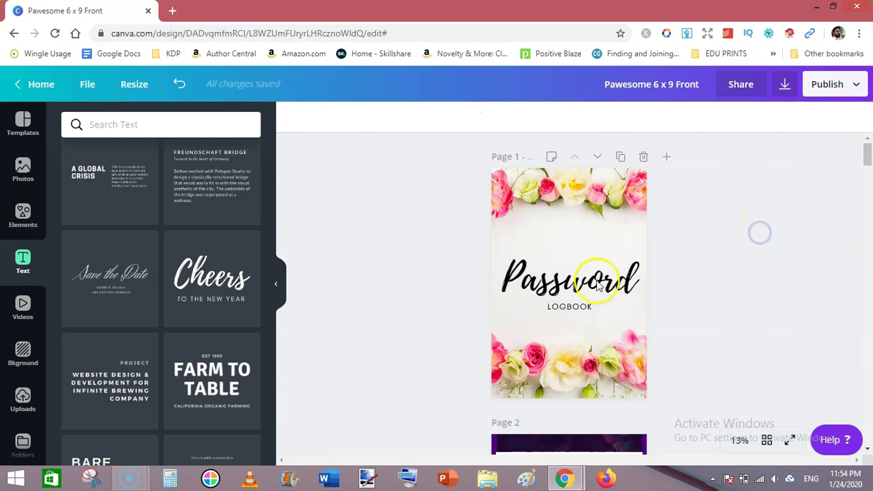
click(591, 289)
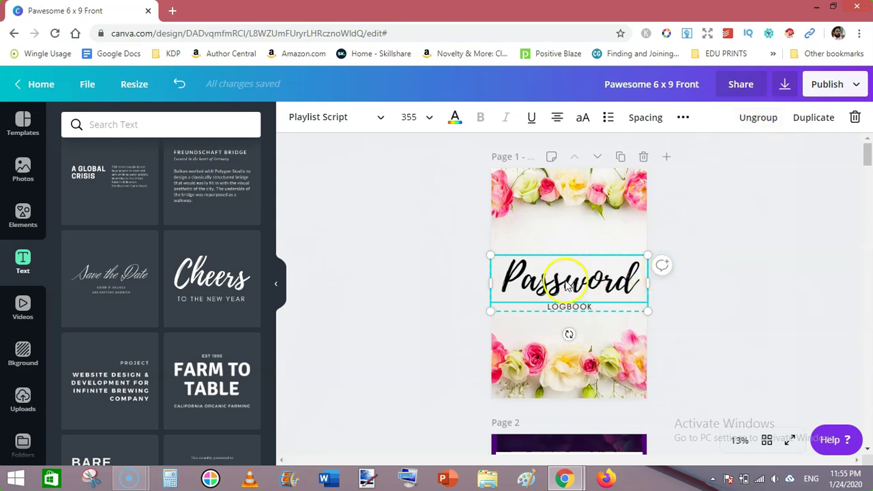
Ungroup the title, shrink Password to size 318 and show the page margin guides
click(757, 117)
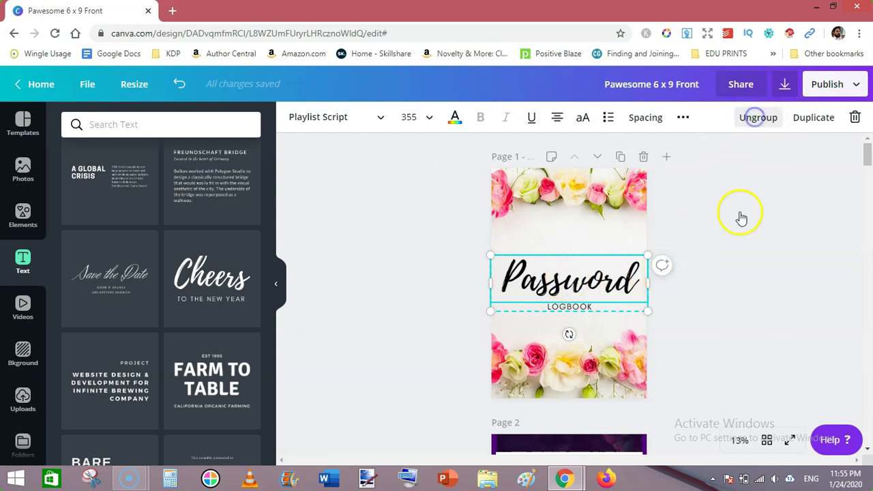
click(716, 297)
click(604, 289)
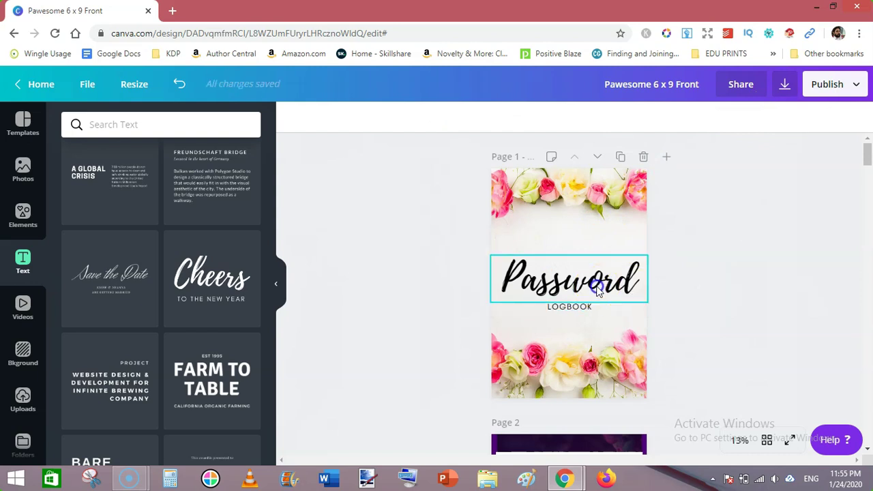
drag(640, 300, 594, 287)
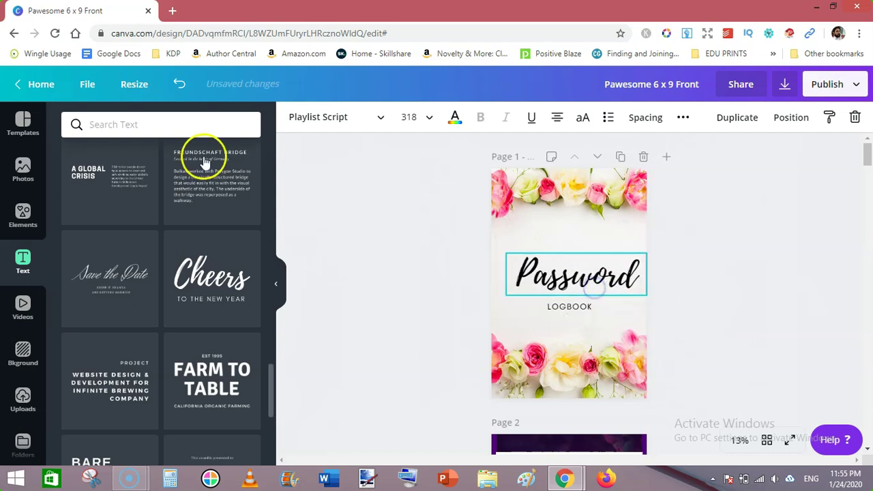
click(87, 85)
click(122, 208)
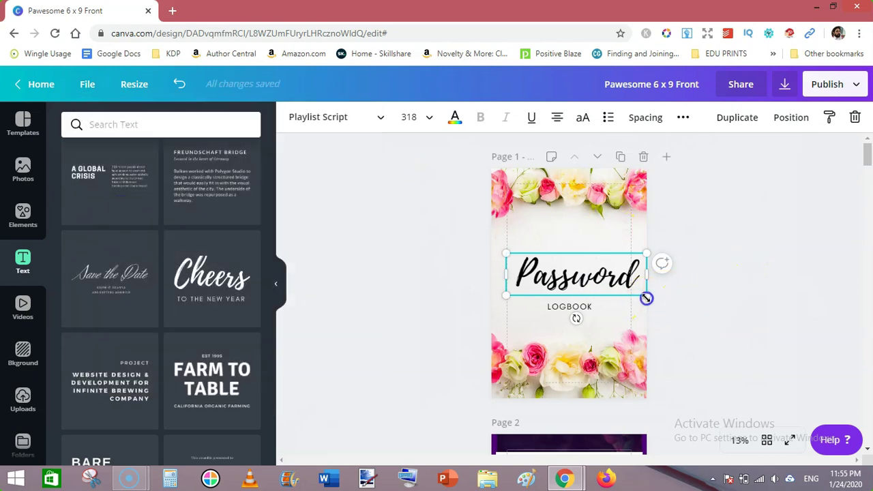
Shrink Password further to 283, narrow its text box and nudge it slightly higher
drag(636, 295, 602, 275)
click(524, 269)
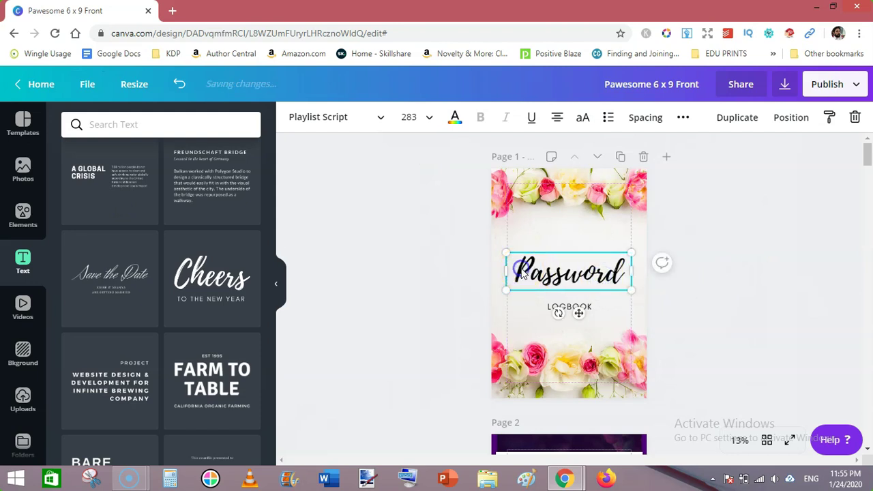
click(523, 272)
drag(511, 273, 508, 252)
click(698, 295)
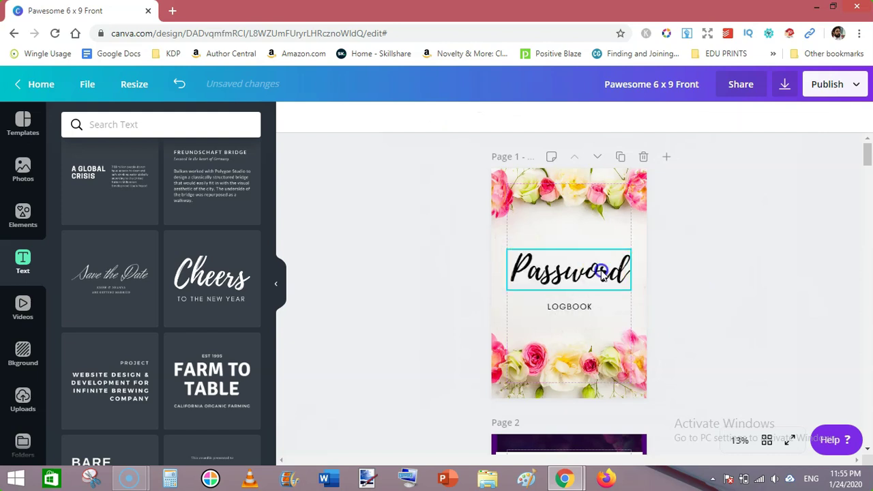
drag(602, 273, 599, 263)
click(721, 321)
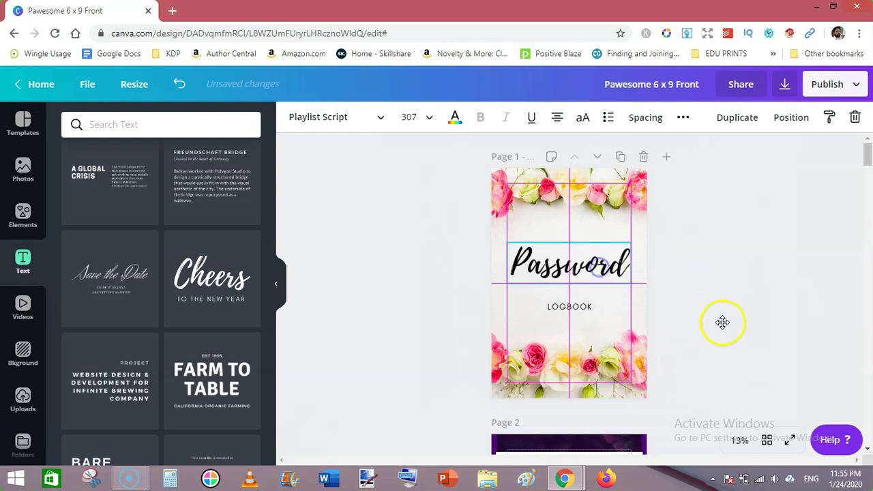
Narrow the LOGBOOK text box and centre it beneath the Password title
click(576, 302)
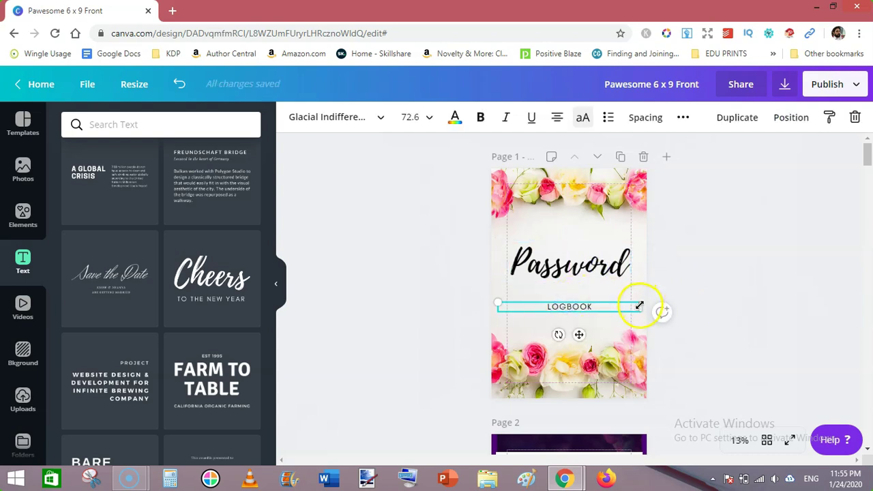
drag(639, 307, 606, 294)
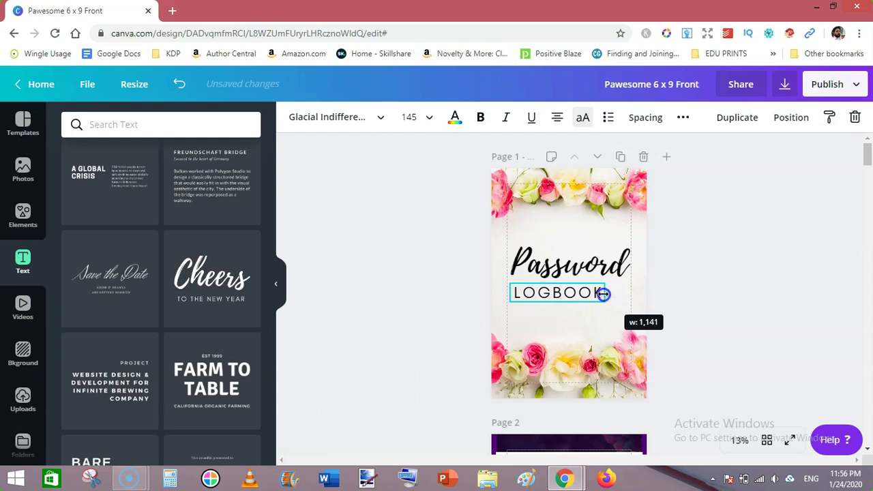
drag(604, 294, 581, 295)
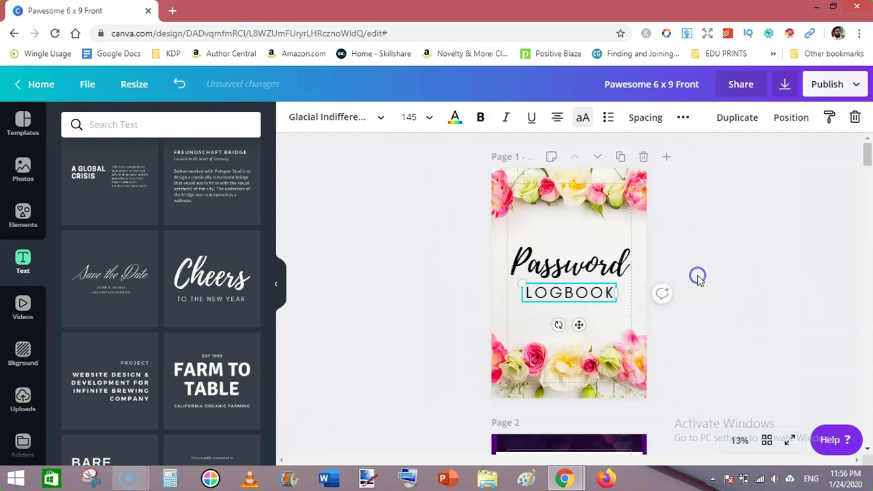
click(696, 276)
click(577, 271)
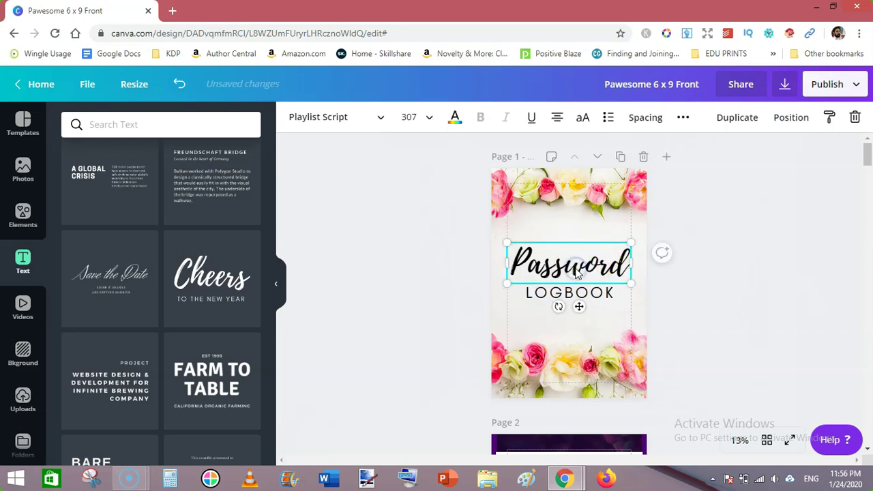
Group Password and LOGBOOK into one title block and move it to the page centre
shift+click(602, 293)
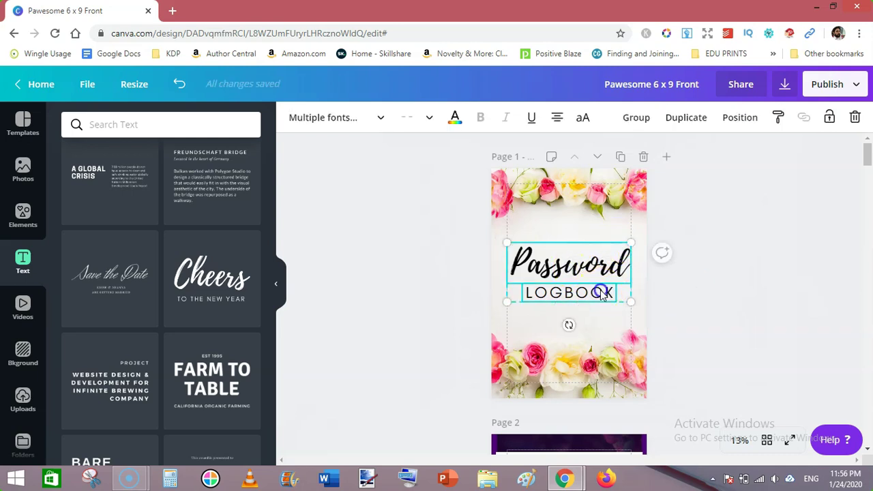
click(751, 121)
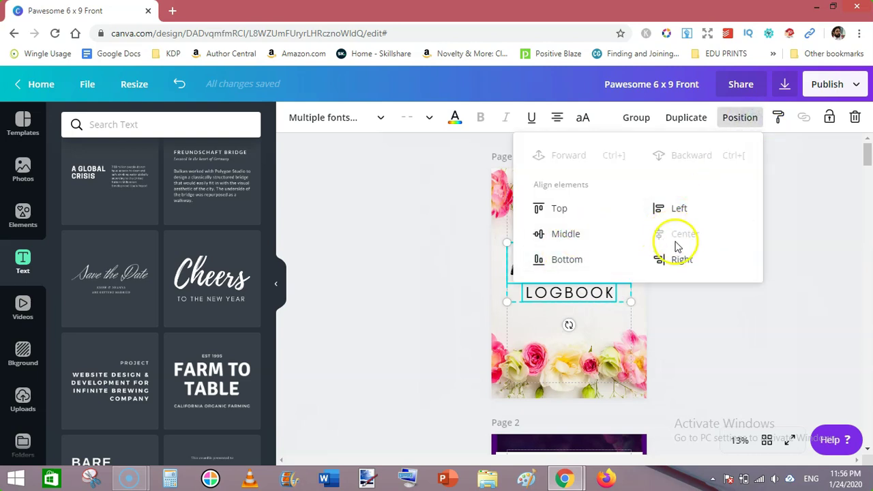
click(713, 325)
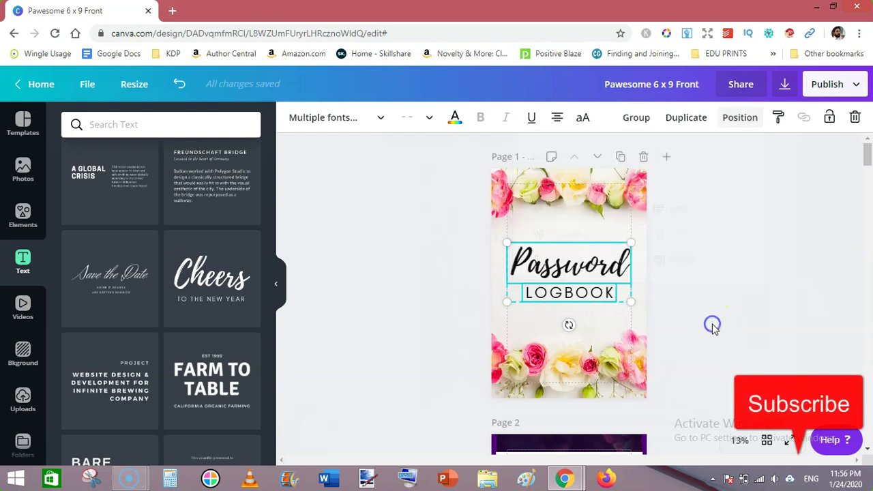
click(637, 118)
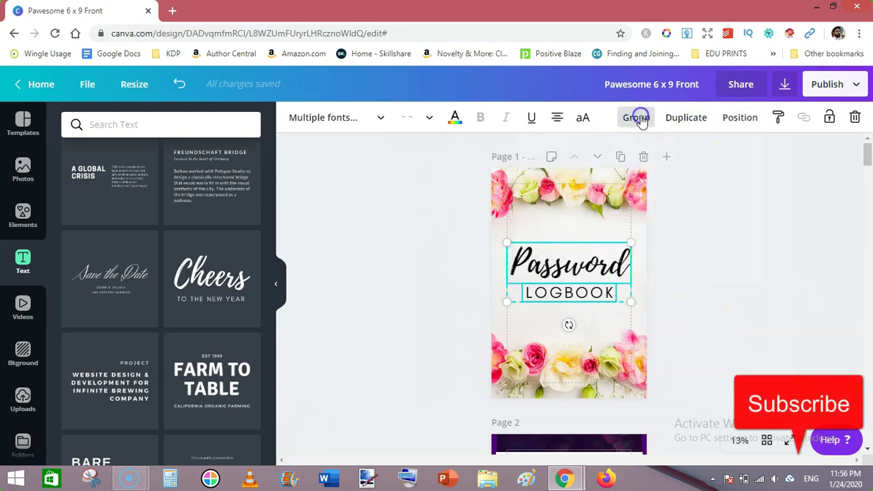
click(705, 231)
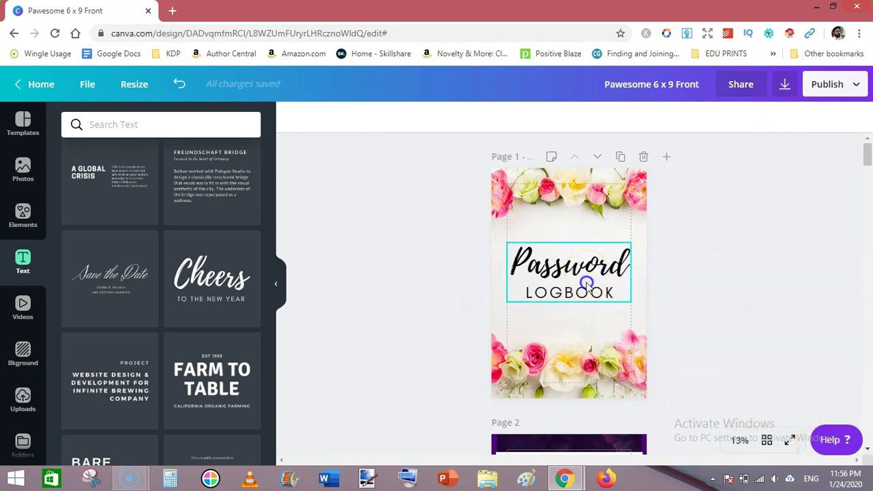
drag(587, 283, 687, 292)
click(688, 295)
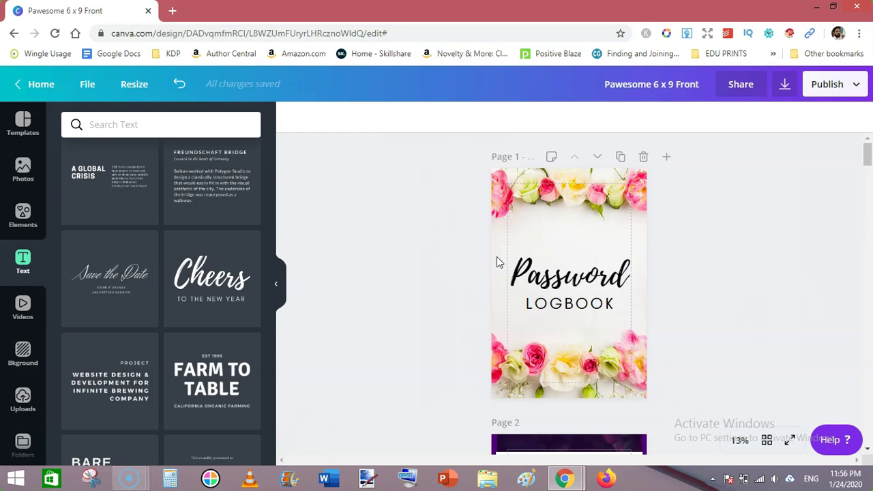
Duplicate the floral Password LOGBOOK cover as Page 2, then return to Page 1 and the Photos library
click(867, 159)
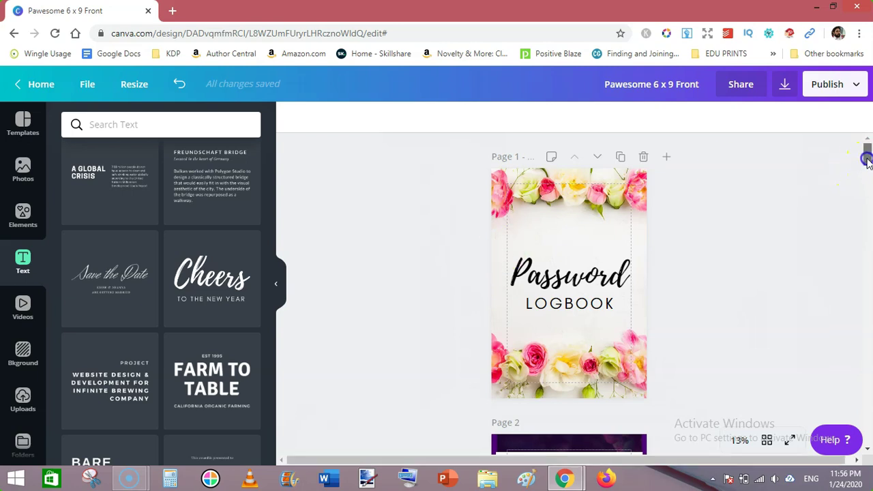
click(621, 156)
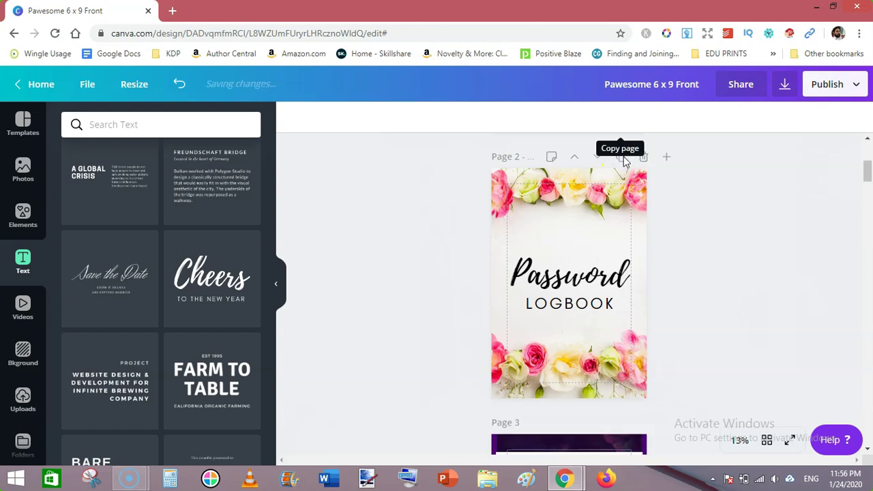
click(867, 139)
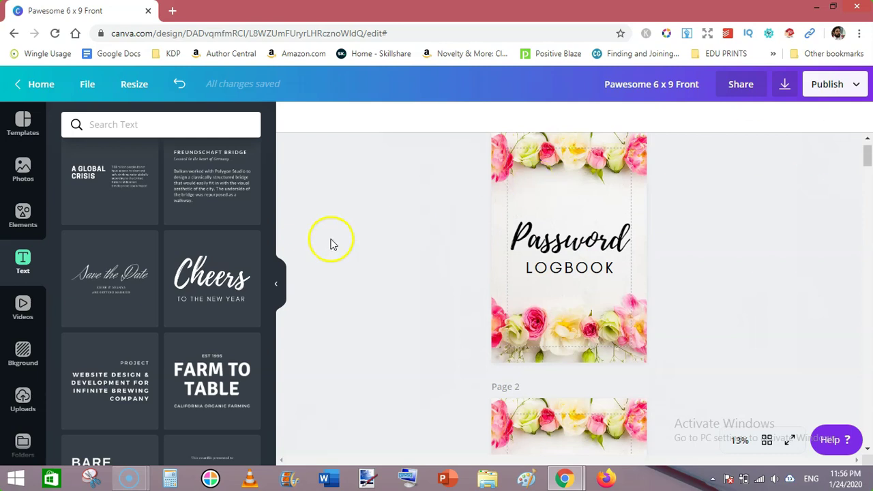
click(19, 172)
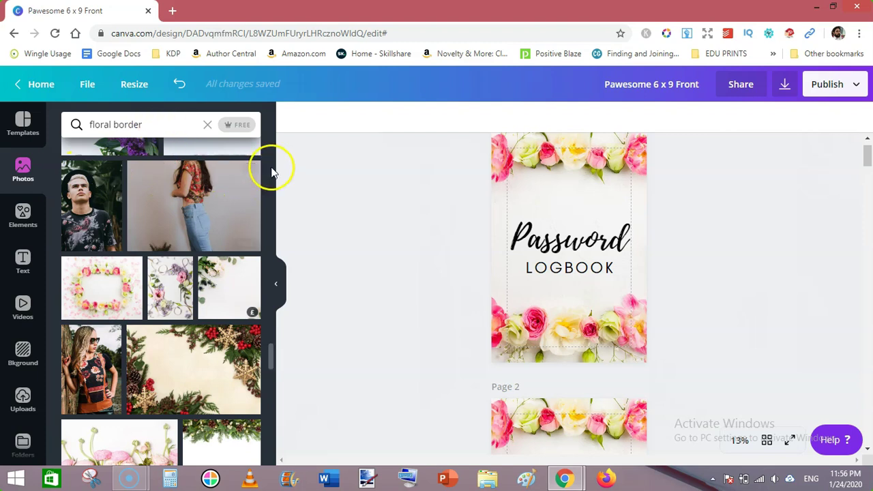
Delete Page 1's pink-rose background photo and its Password script text
drag(271, 348, 274, 399)
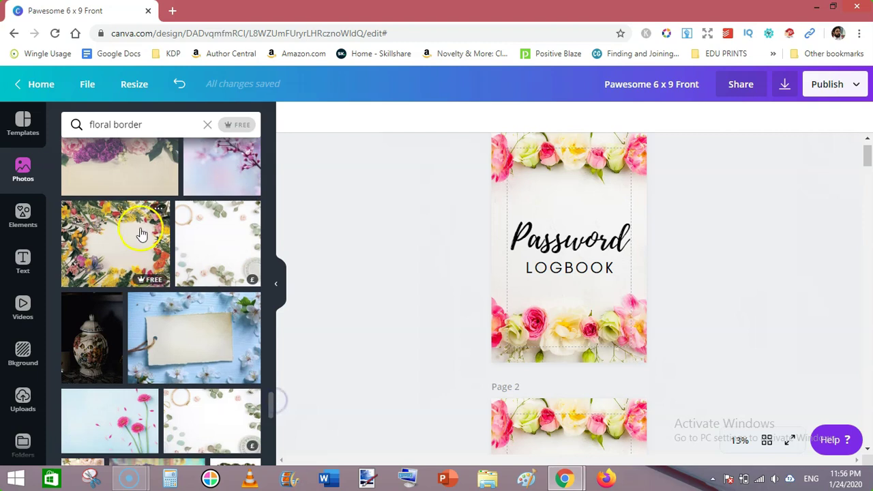
click(616, 172)
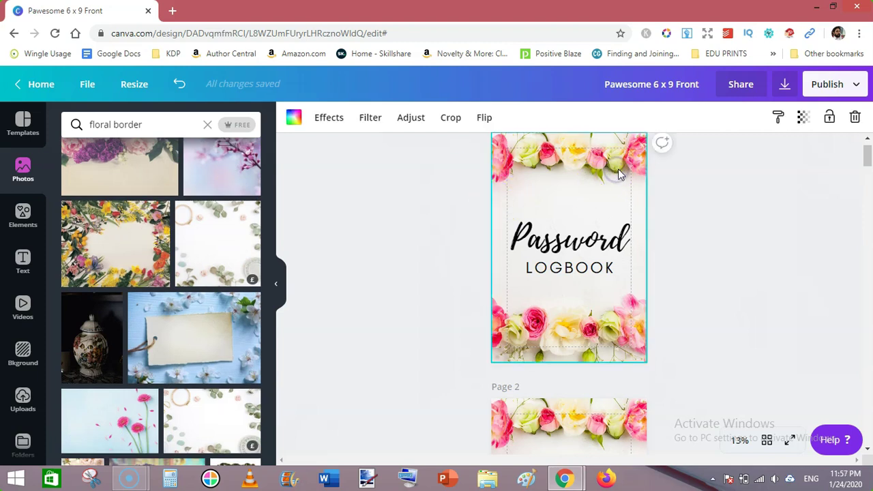
click(854, 117)
click(578, 251)
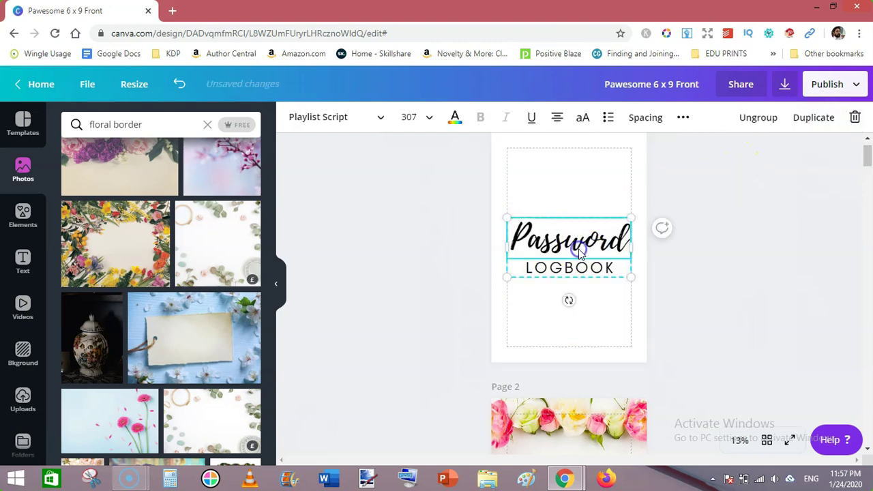
key(Delete)
click(579, 268)
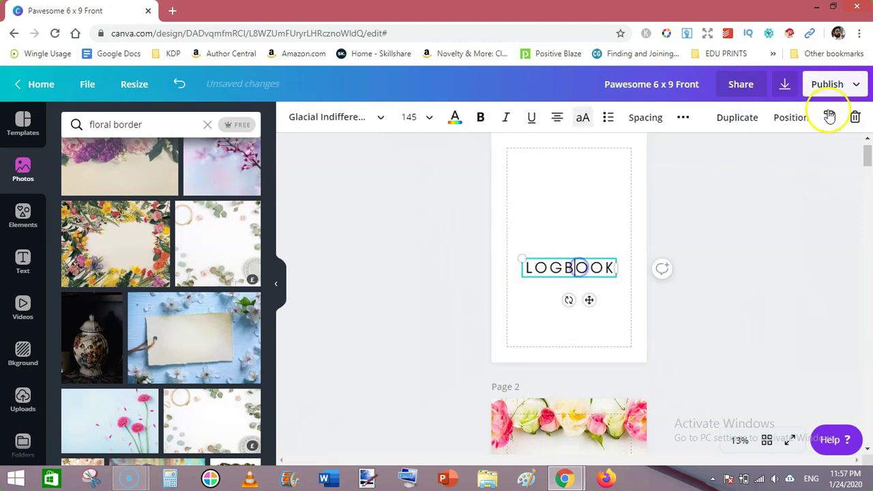
Delete LOGBOOK, then add the yellow-and-red floral border photo and enlarge it over Page 1
click(856, 117)
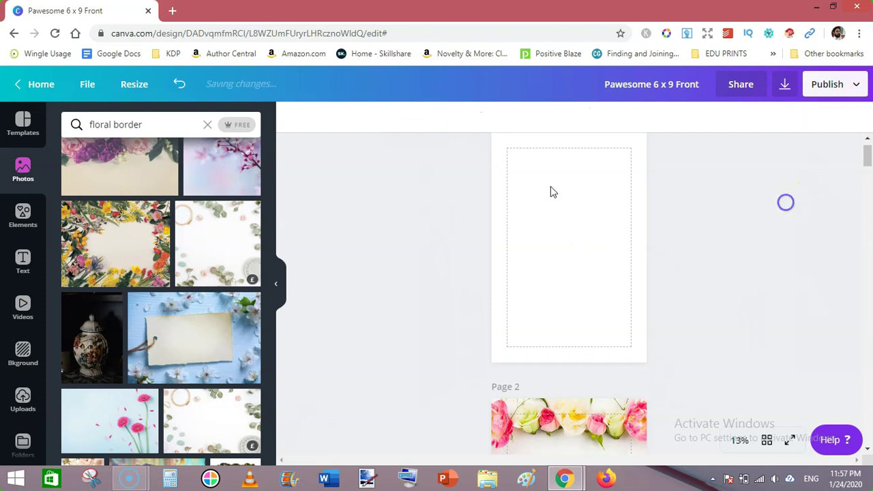
click(114, 228)
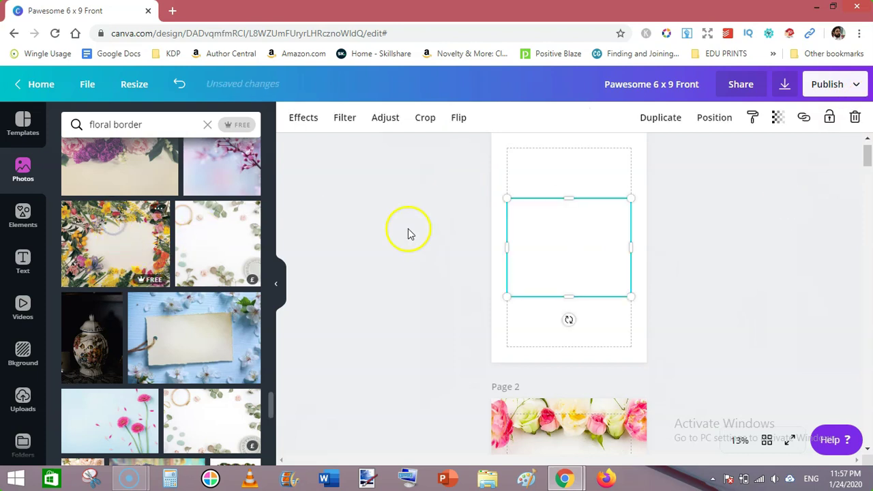
drag(621, 294, 785, 402)
click(594, 263)
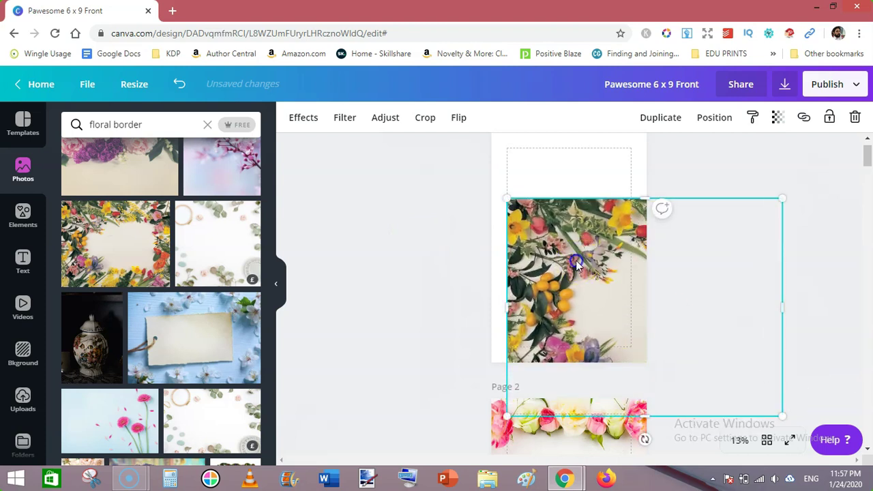
drag(532, 232, 466, 158)
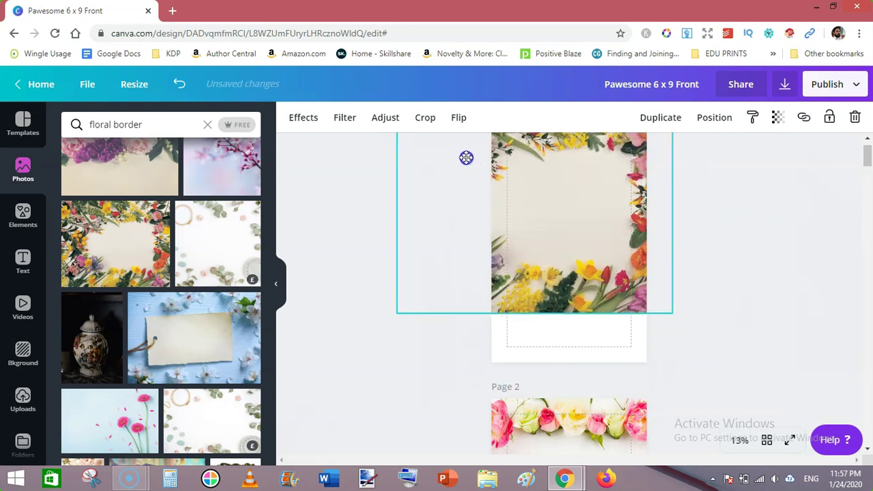
drag(668, 312, 677, 322)
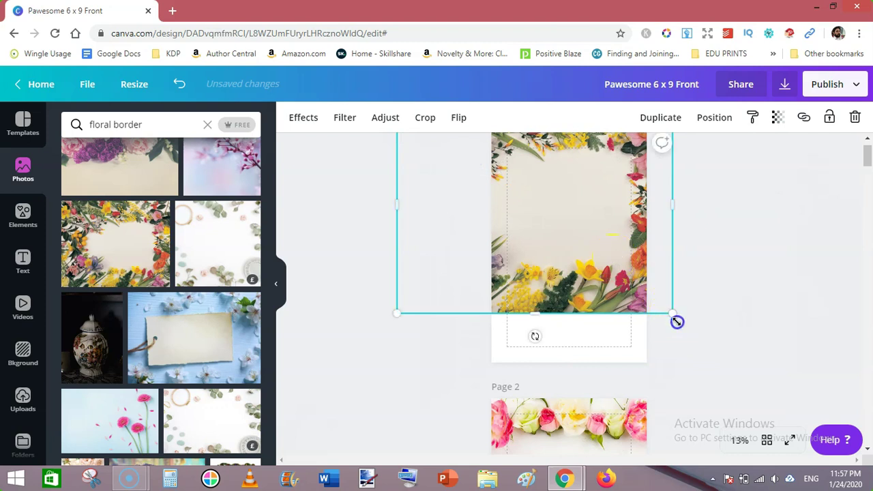
drag(706, 349, 741, 386)
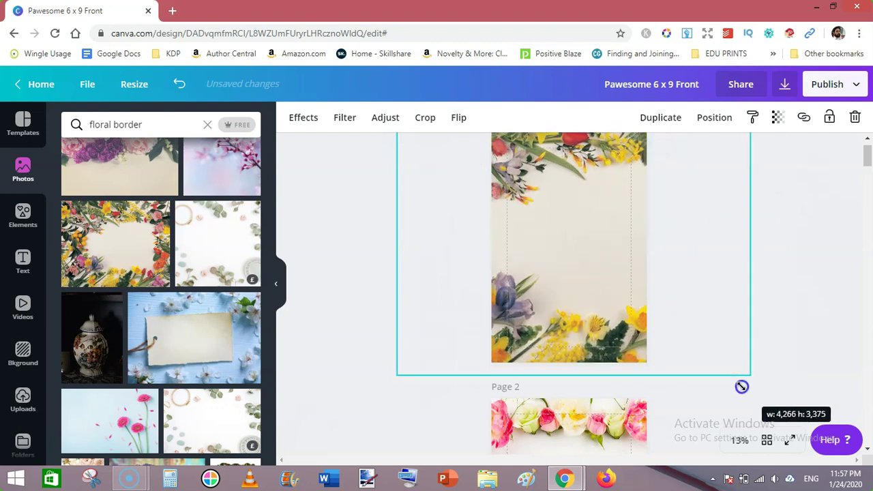
click(684, 238)
drag(685, 239, 651, 242)
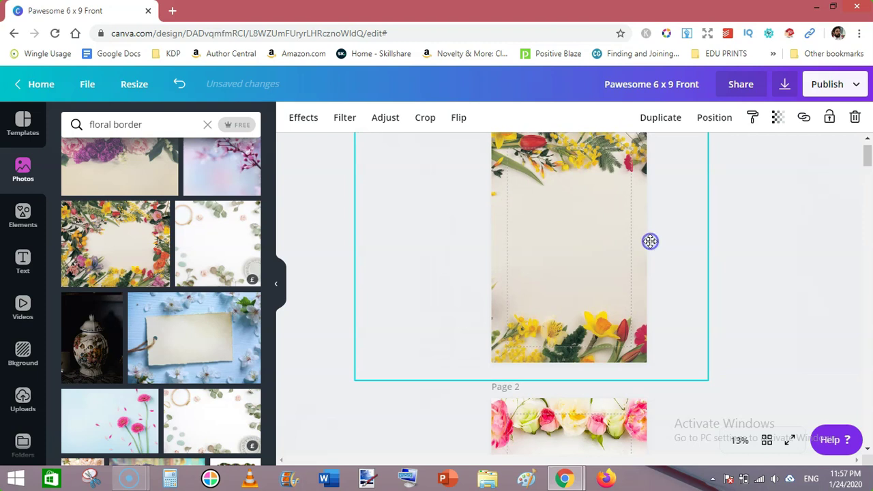
click(772, 337)
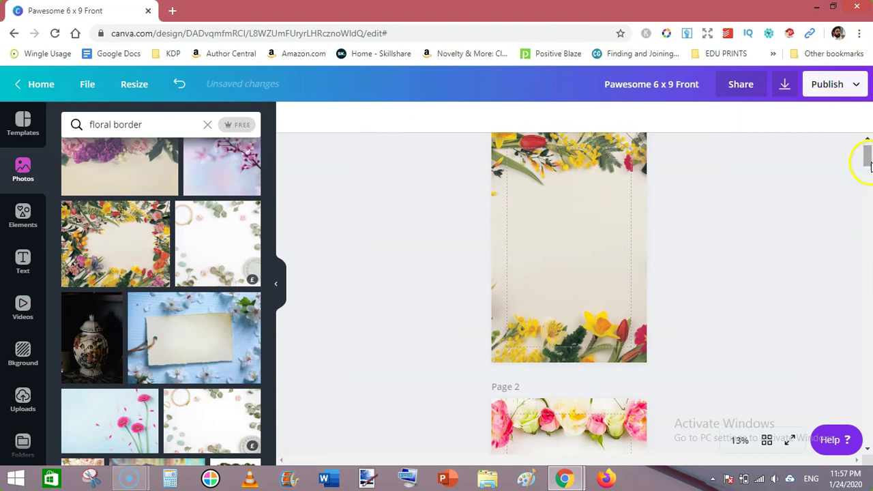
drag(869, 162, 869, 181)
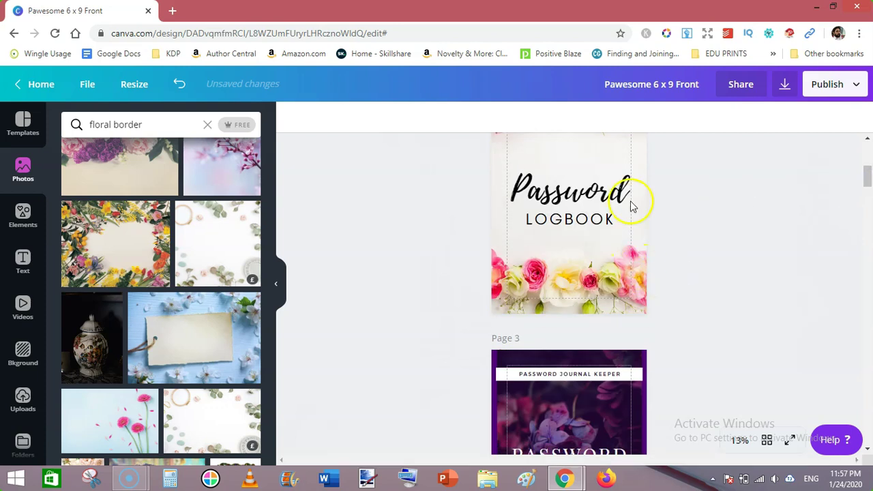
Copy the Password LOGBOOK title from Page 2 onto Page 1 and centre it there
click(597, 214)
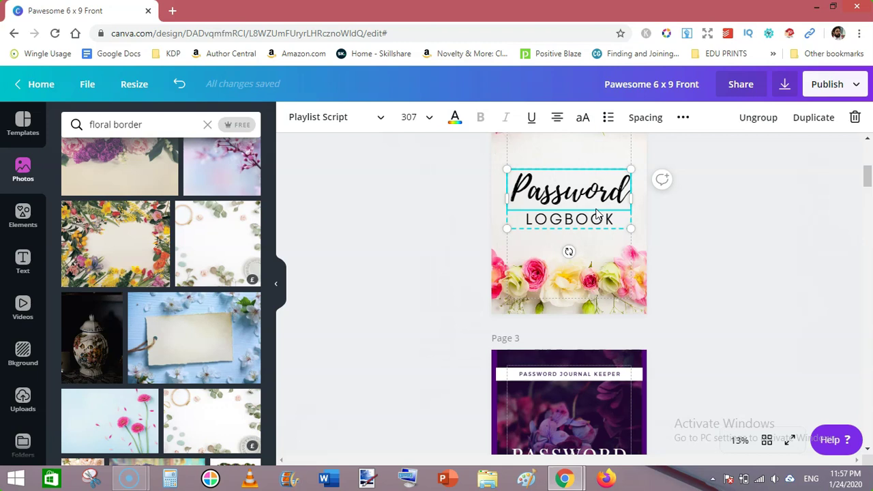
key(ctrl+z)
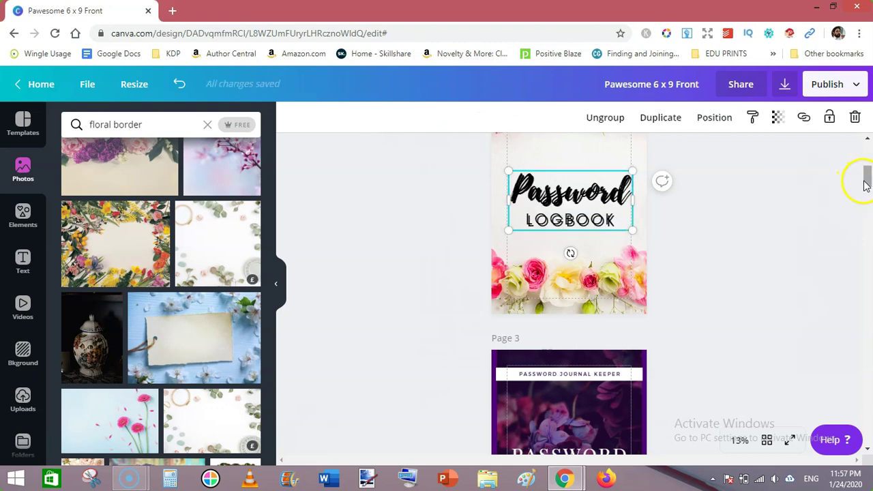
scroll(867, 175, up, 1)
drag(868, 174, 868, 164)
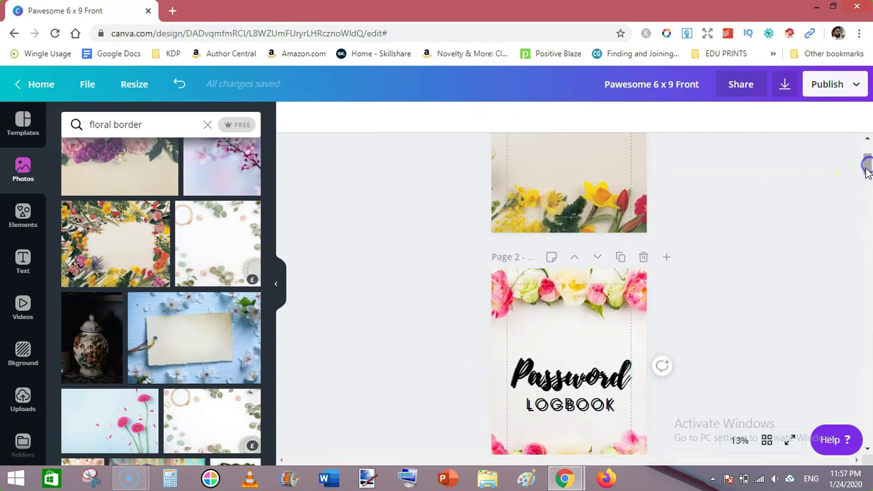
click(579, 380)
drag(580, 310, 579, 152)
drag(868, 176, 868, 163)
click(806, 203)
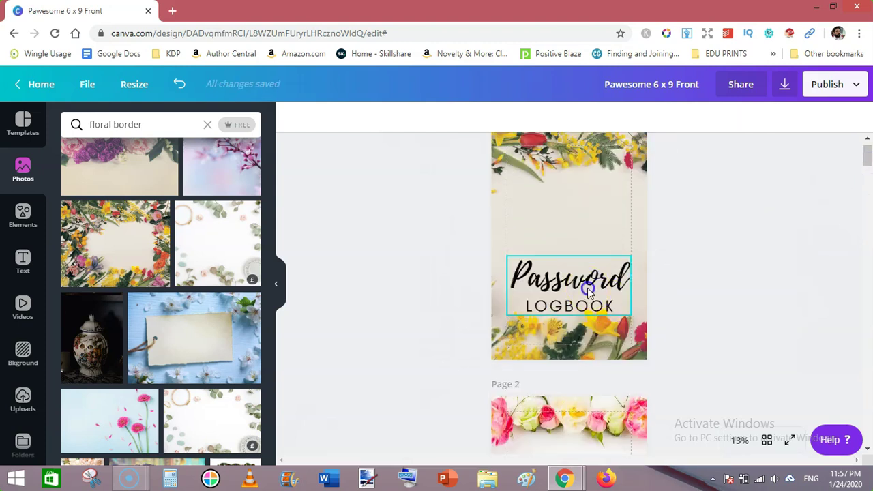
drag(586, 261, 585, 247)
click(716, 247)
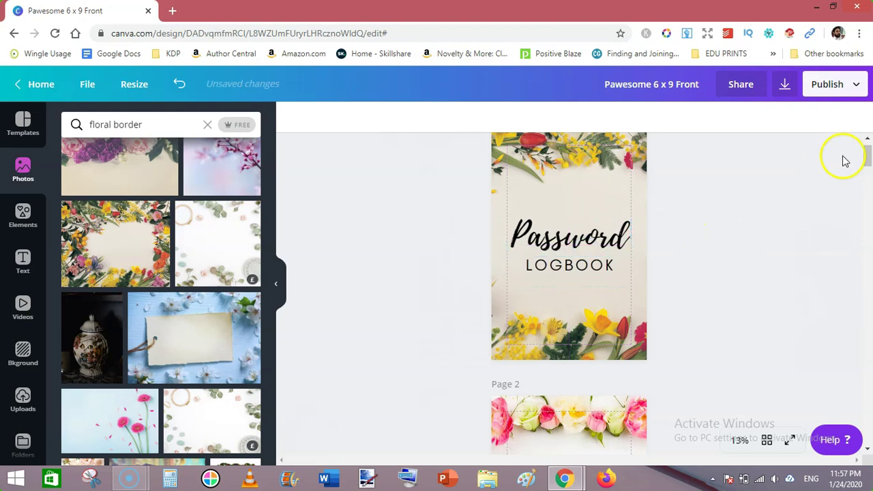
drag(869, 154, 868, 167)
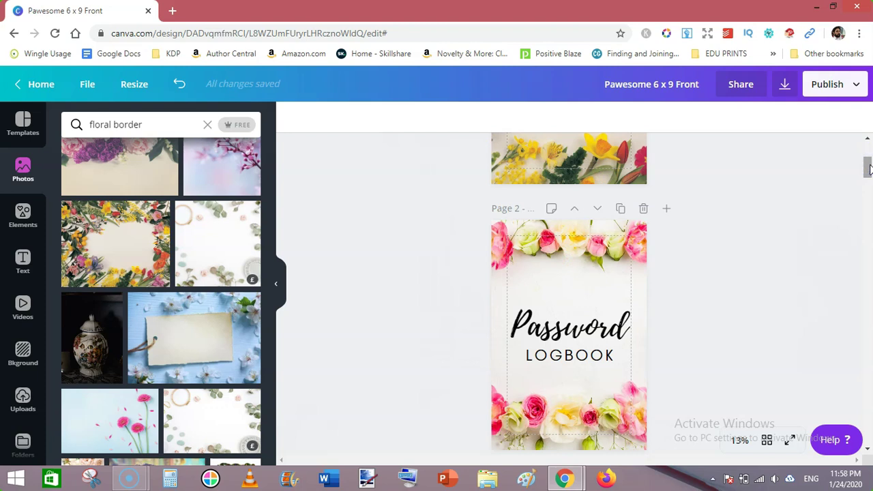
Highlight the 'floral border' term in the Photos search box, ready for a new search
drag(869, 168, 869, 155)
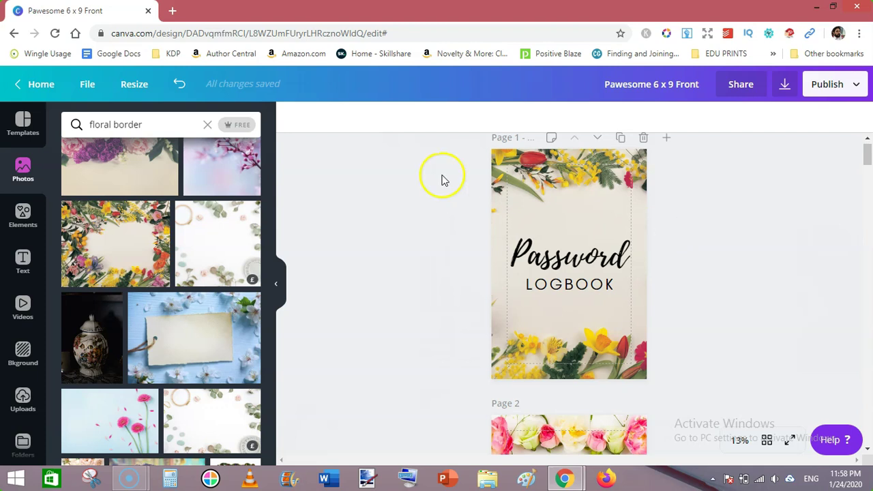
click(142, 127)
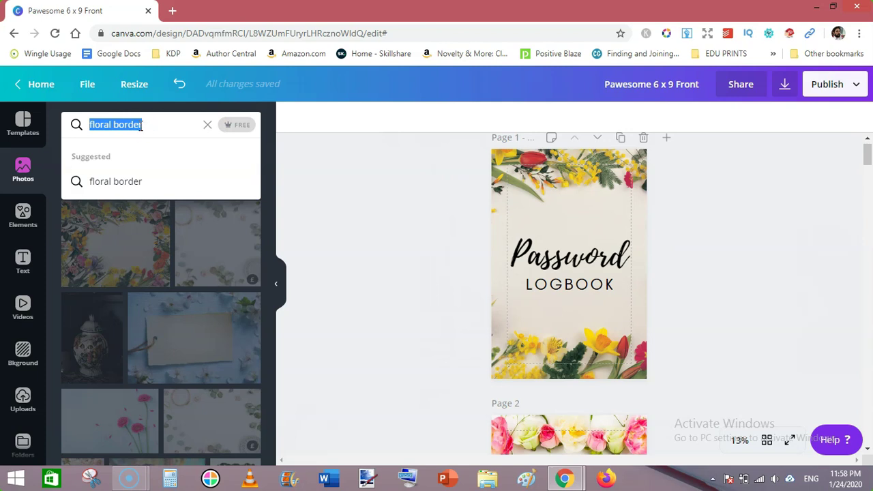
Search Photos for 'cooking' and add the wooden spoons photo to page 1
text(recip)
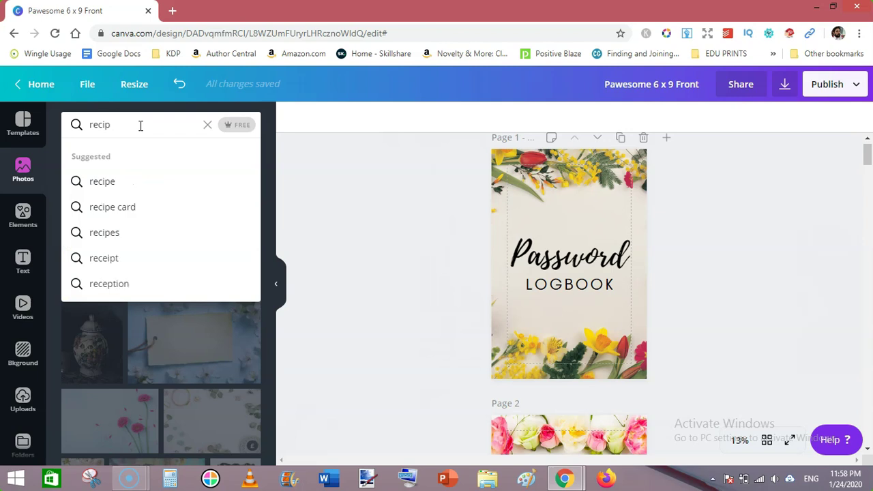
key(BackSpace)
key(BackSpace)
key(BackSpace)
text(co)
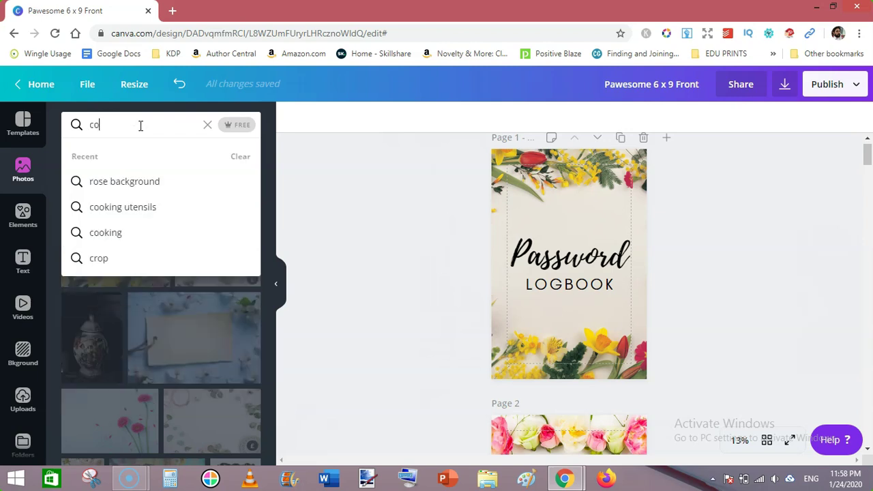
text(oking)
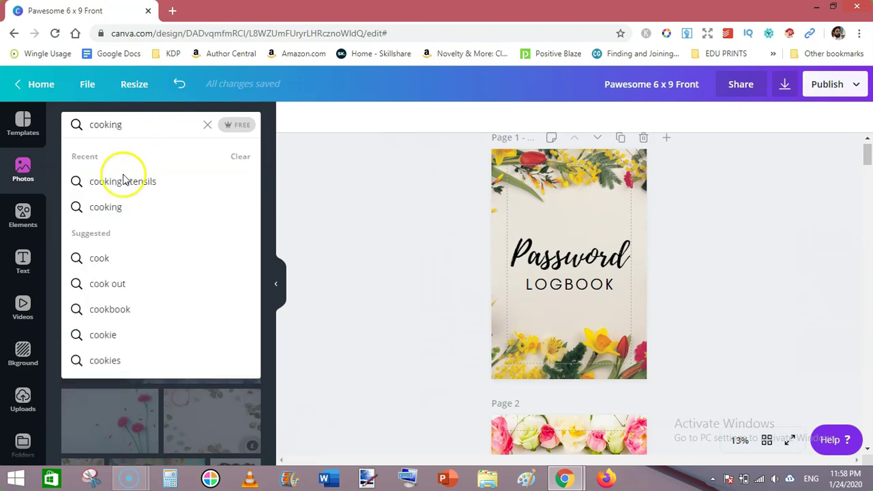
click(107, 212)
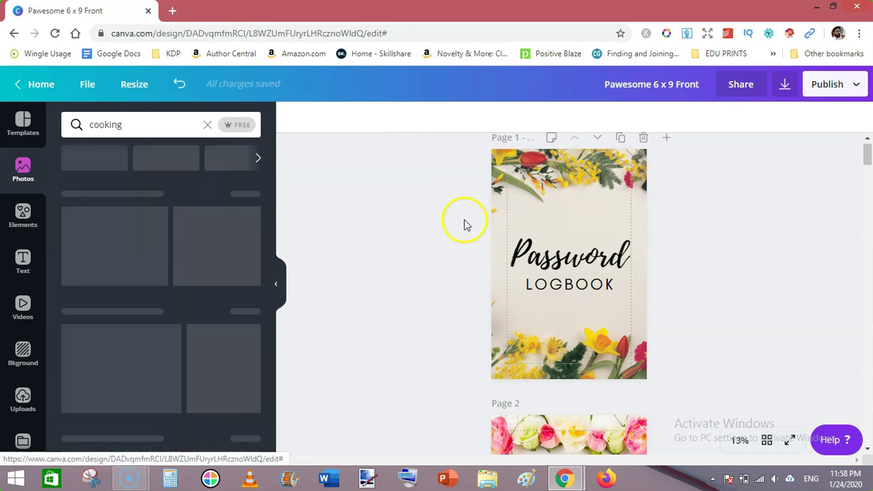
click(577, 176)
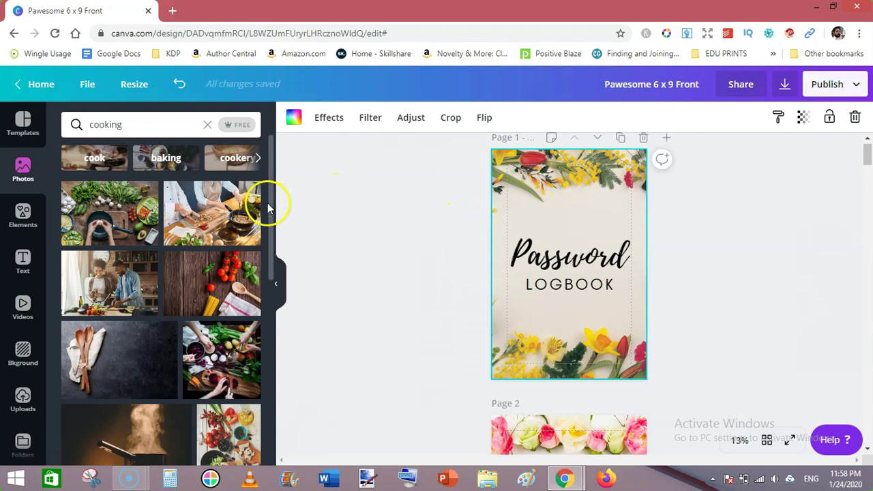
drag(271, 202, 273, 247)
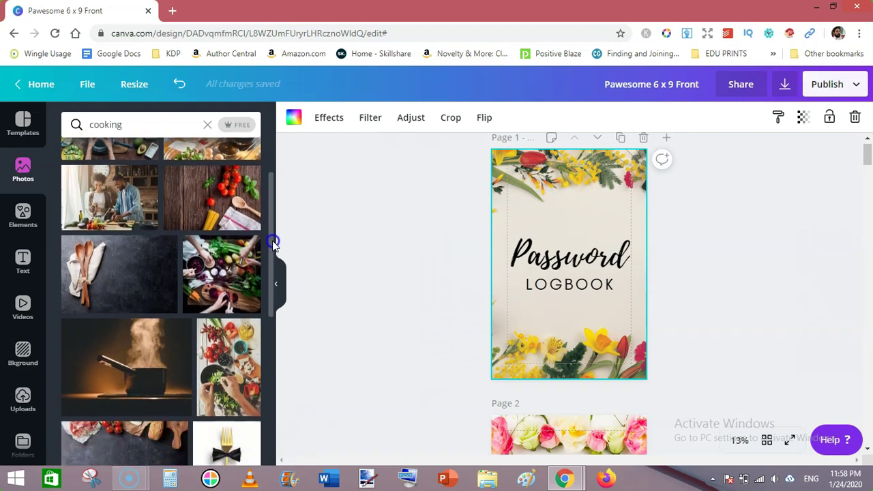
click(135, 273)
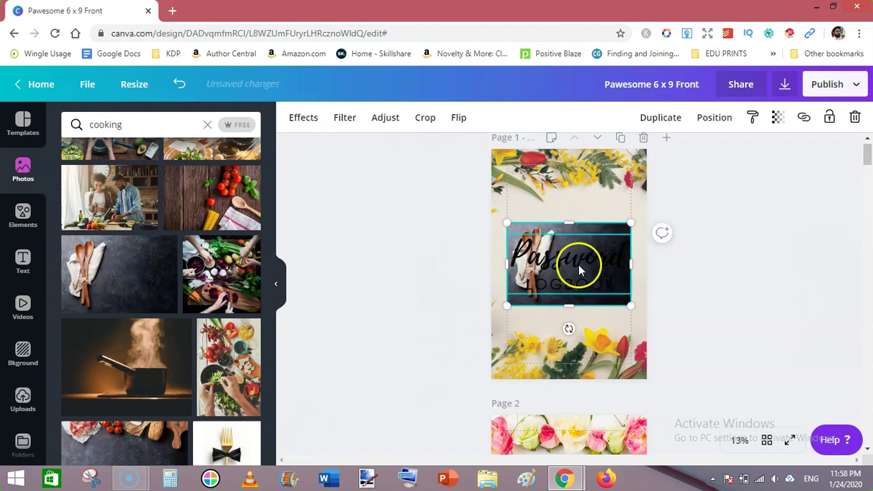
Delete the floral background and enlarge the spoons photo to fill the cover
click(574, 169)
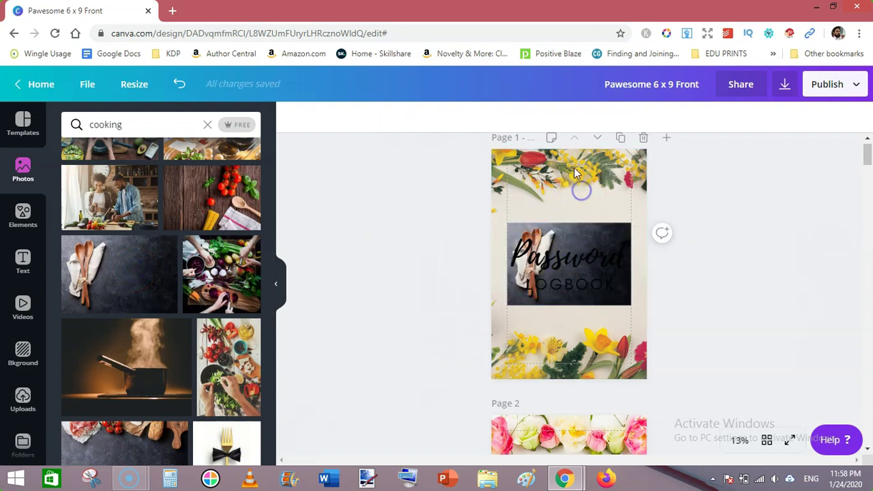
key(Delete)
click(588, 230)
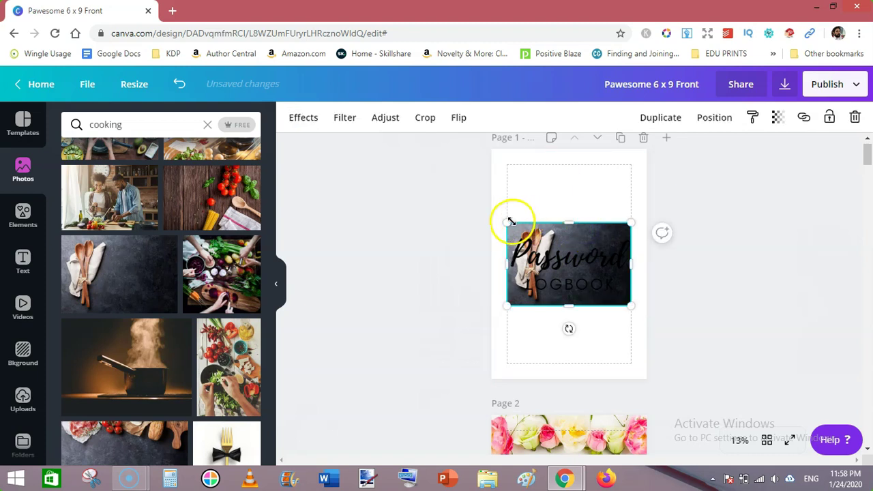
drag(508, 222, 450, 137)
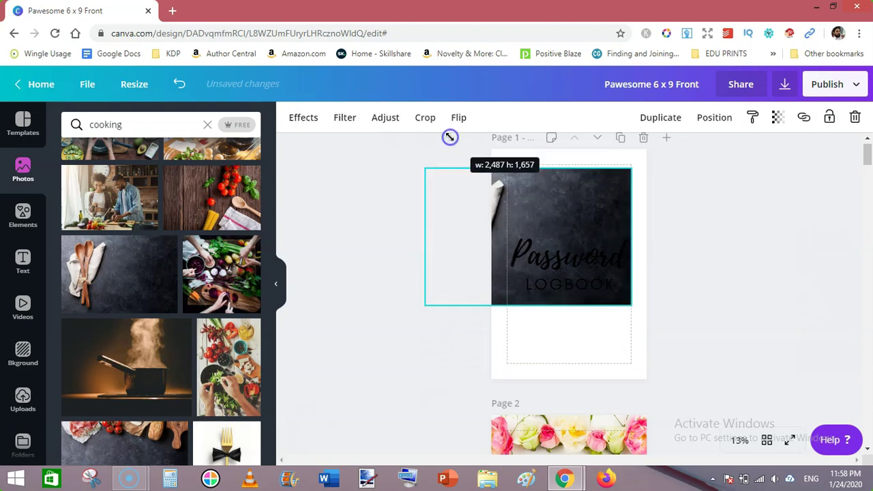
drag(629, 305, 722, 407)
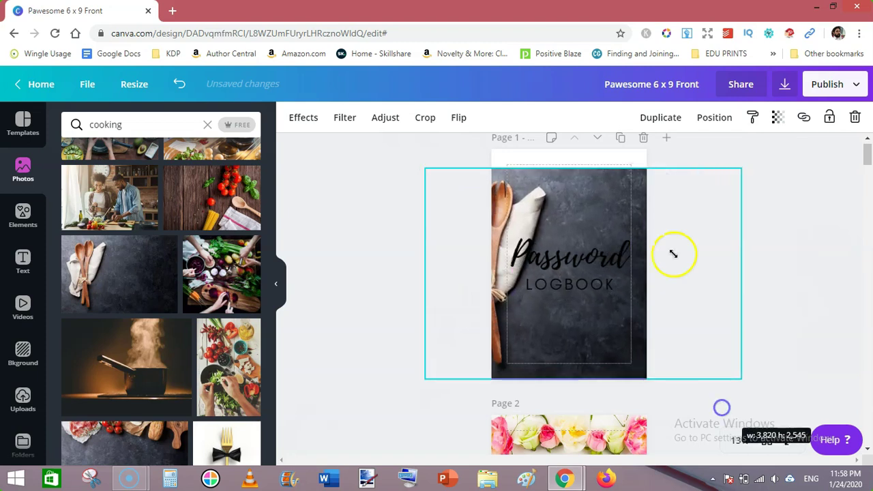
drag(425, 169, 403, 121)
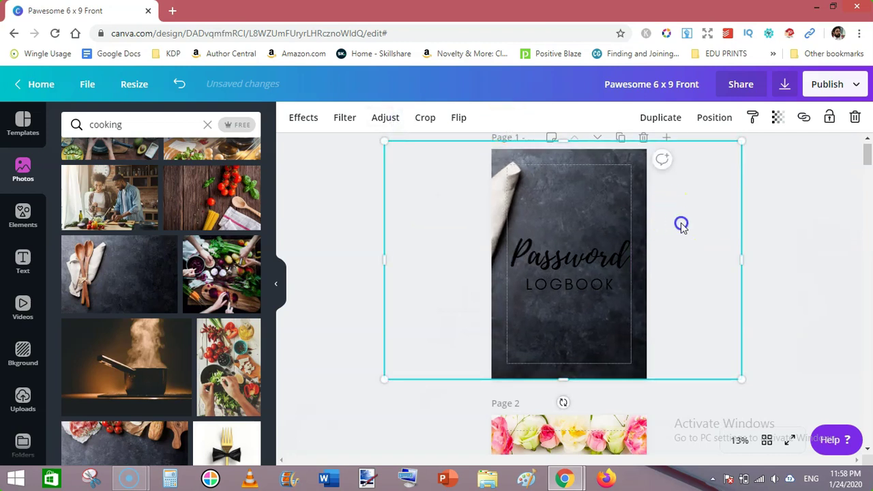
drag(682, 224, 761, 220)
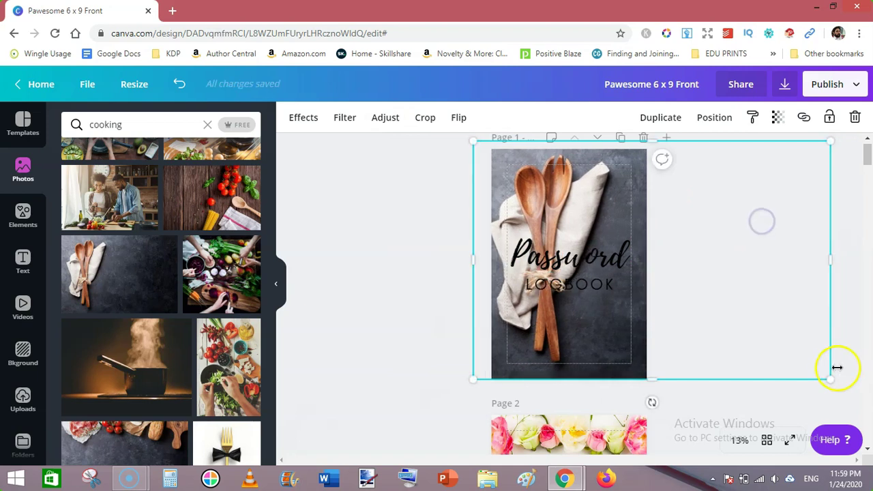
Change the title word 'Password' to 'Recipes' and move the title near the bottom
click(458, 320)
double_click(595, 263)
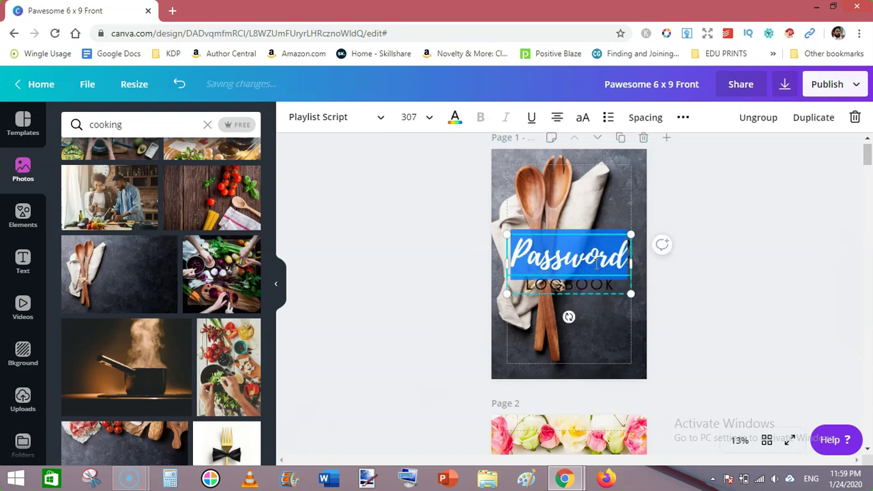
text(RE)
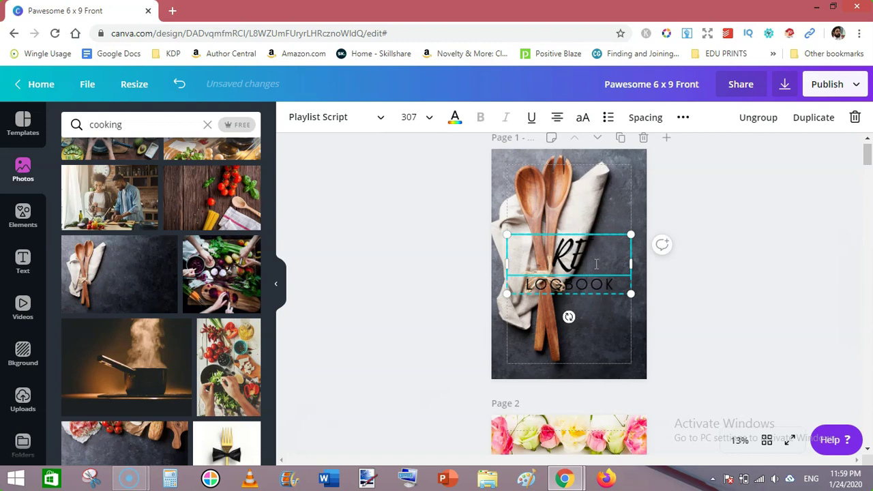
key(BackSpace)
text(ecip)
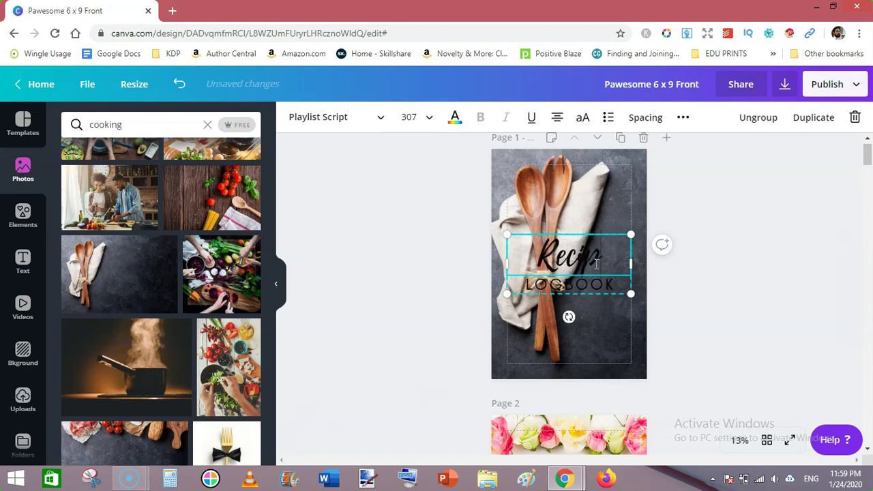
text(es)
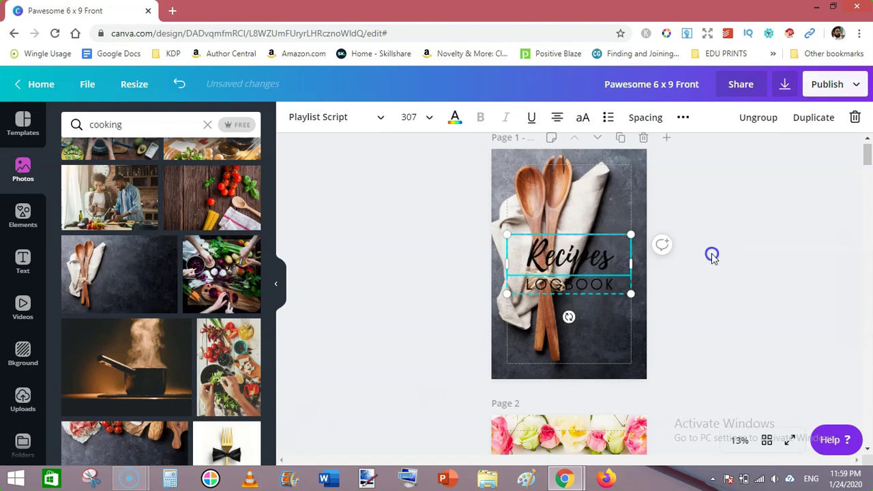
click(580, 286)
drag(581, 308, 576, 347)
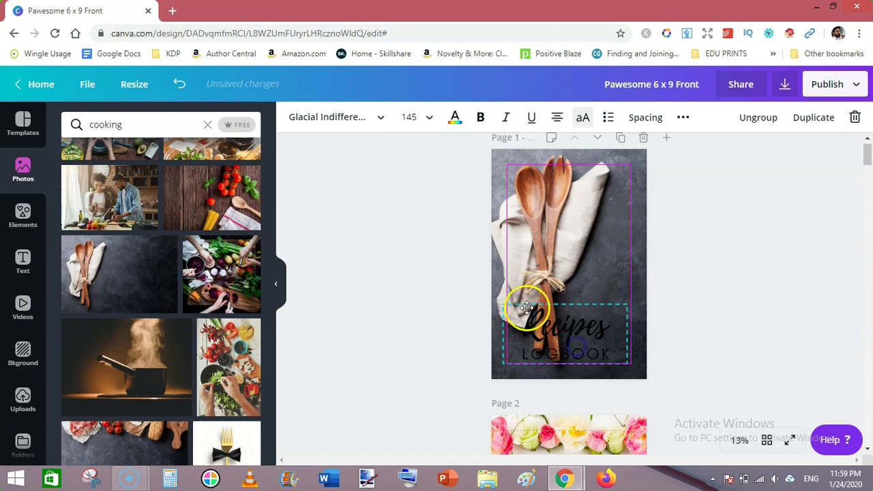
mouse_move(526, 308)
mouse_down()
mouse_move(511, 306)
mouse_move(530, 317)
mouse_up()
Make both 'Recipes' and 'LOGBOOK' text white
click(562, 326)
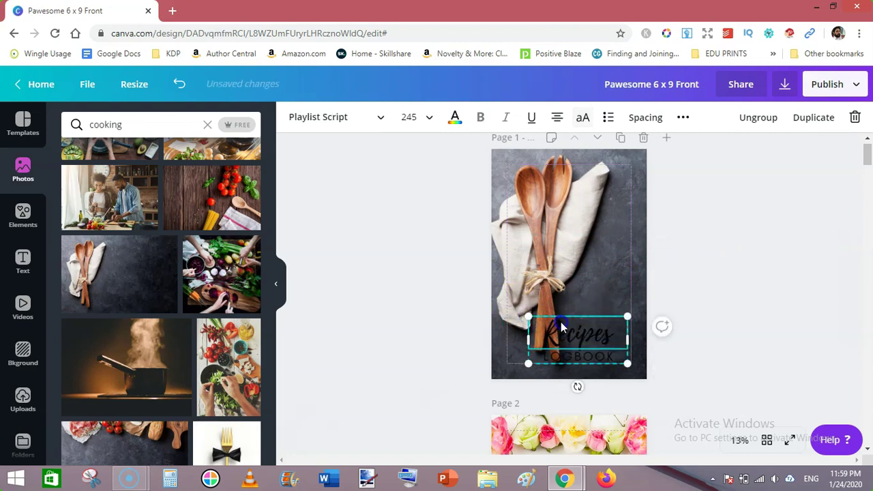
double_click(565, 331)
click(461, 117)
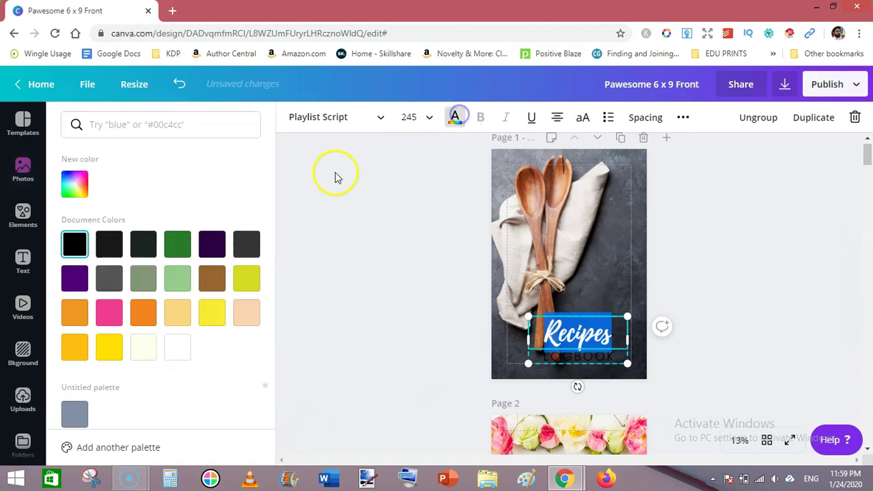
click(177, 347)
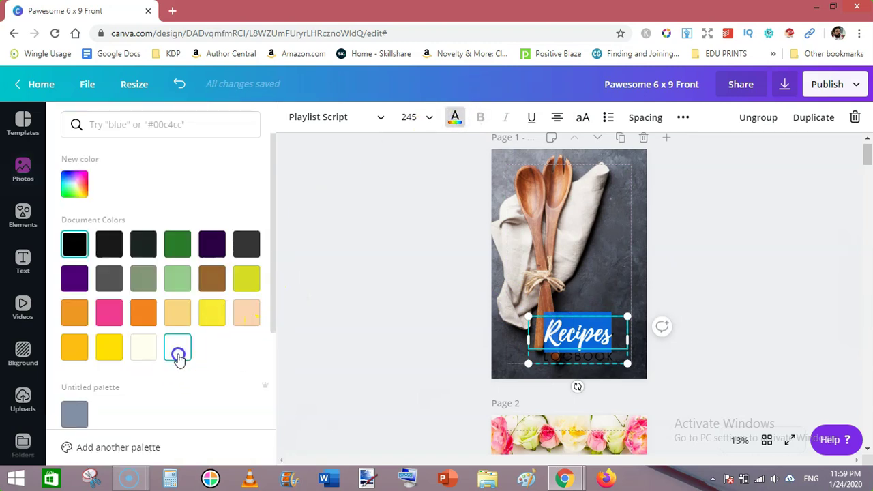
click(722, 368)
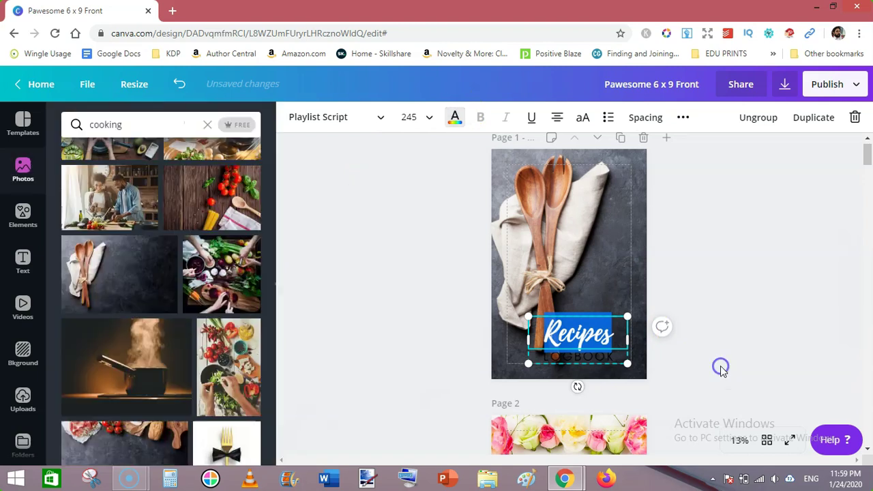
double_click(593, 357)
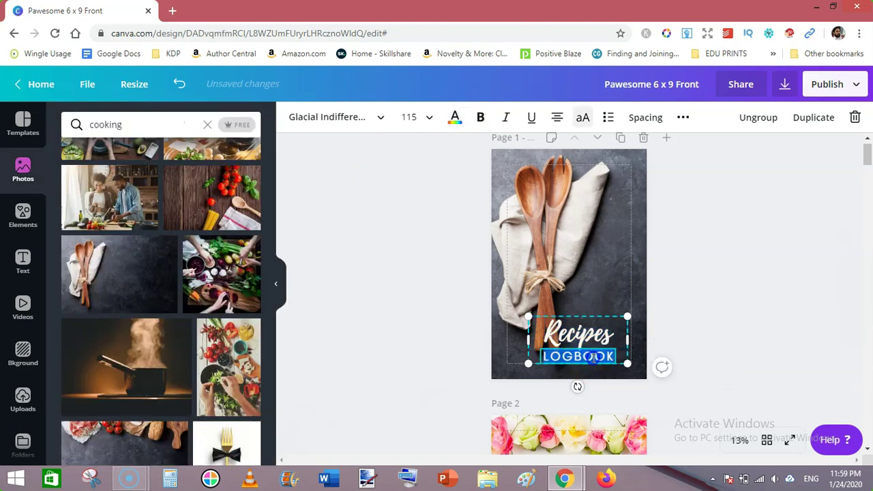
click(454, 118)
click(179, 348)
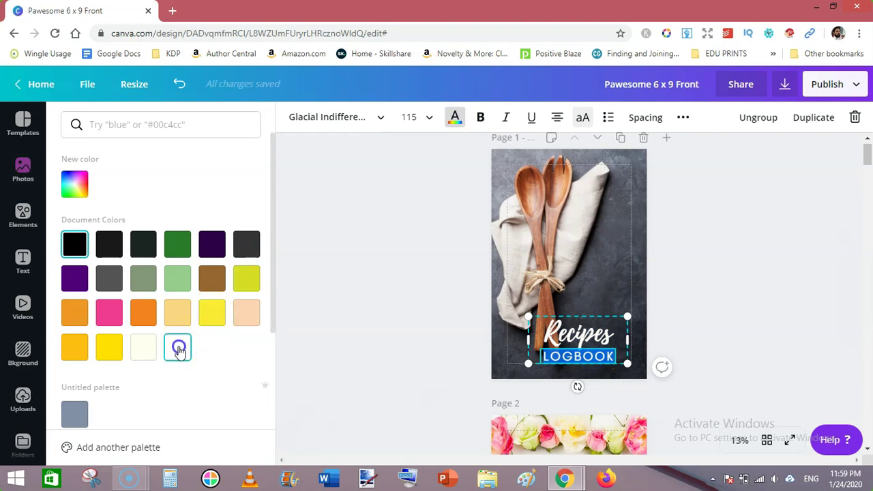
click(345, 272)
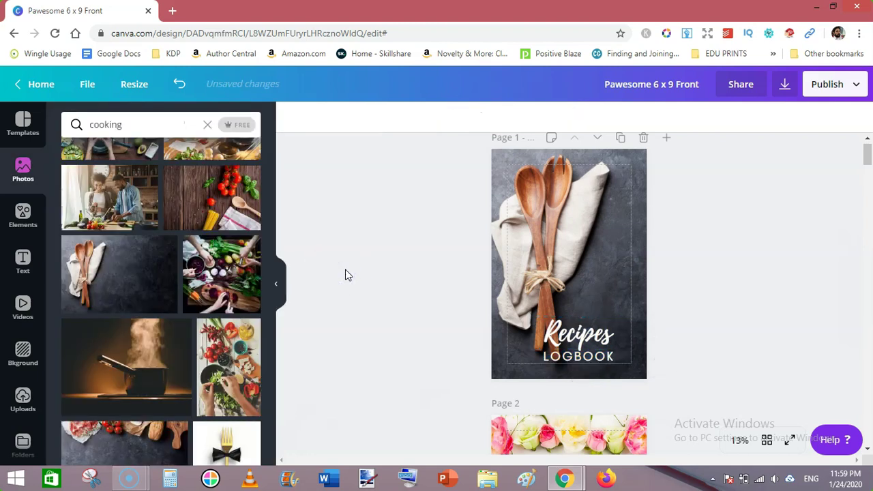
Move the Recipes LOGBOOK title up to the lower right beside the spoons
click(573, 336)
drag(585, 336, 586, 294)
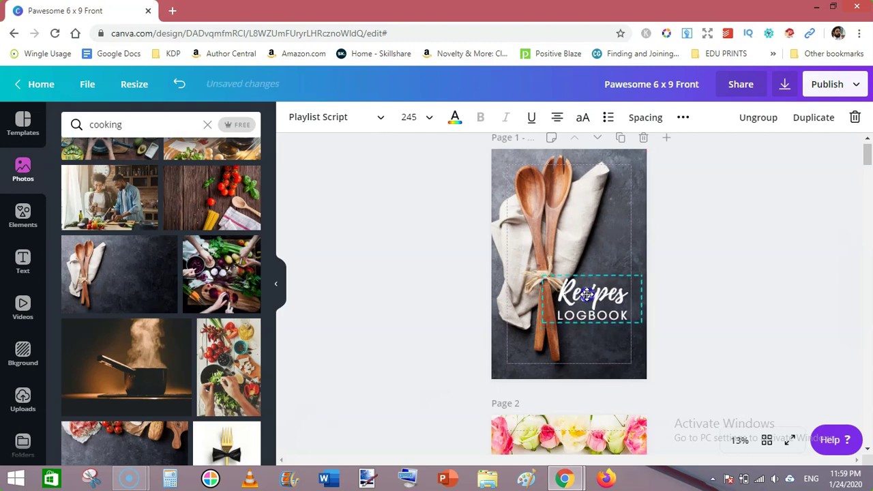
click(728, 319)
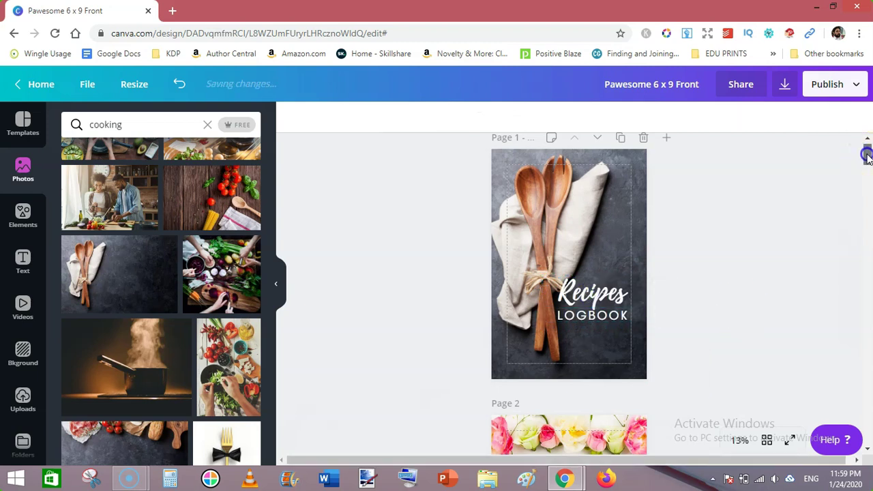
mouse_move(868, 158)
mouse_down()
mouse_move(869, 171)
mouse_move(868, 155)
mouse_up()
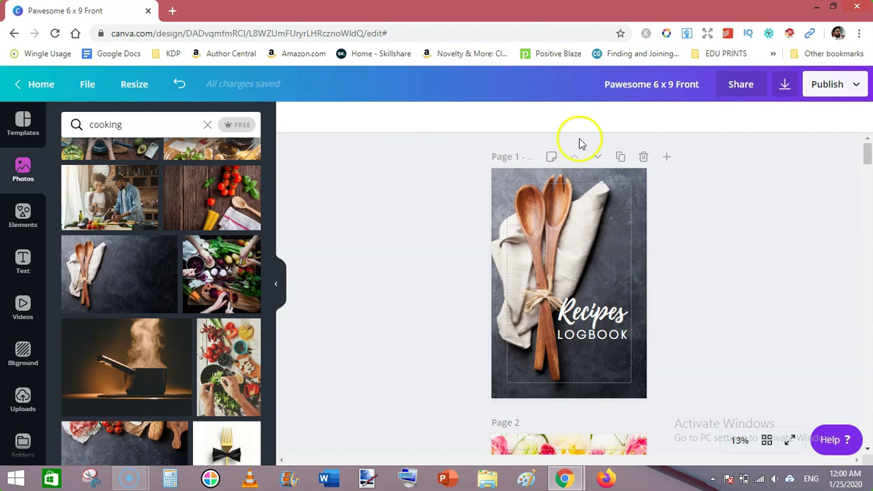
mouse_move(868, 153)
mouse_down()
mouse_move(869, 180)
mouse_move(868, 154)
mouse_up()
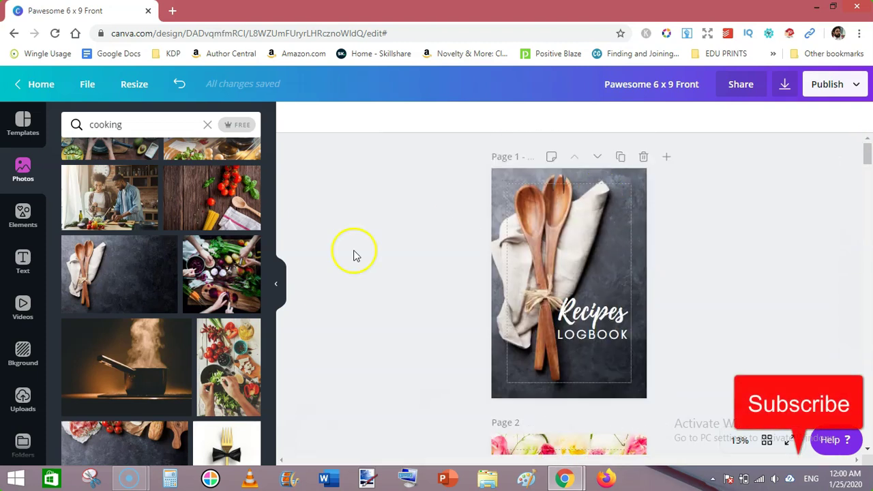